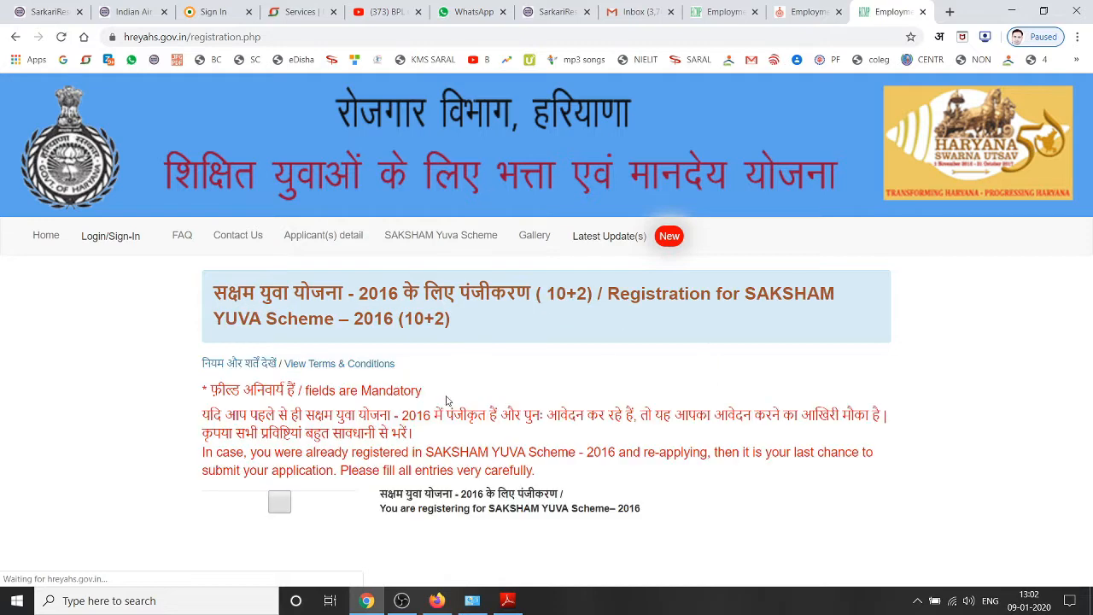
Opt into the SAKSHAM Yuva Scheme, answer Yes to Haryana domicile by Place of Birth, and begin the date of birth
left_click(498, 543)
left_click(416, 480)
left_click(414, 536)
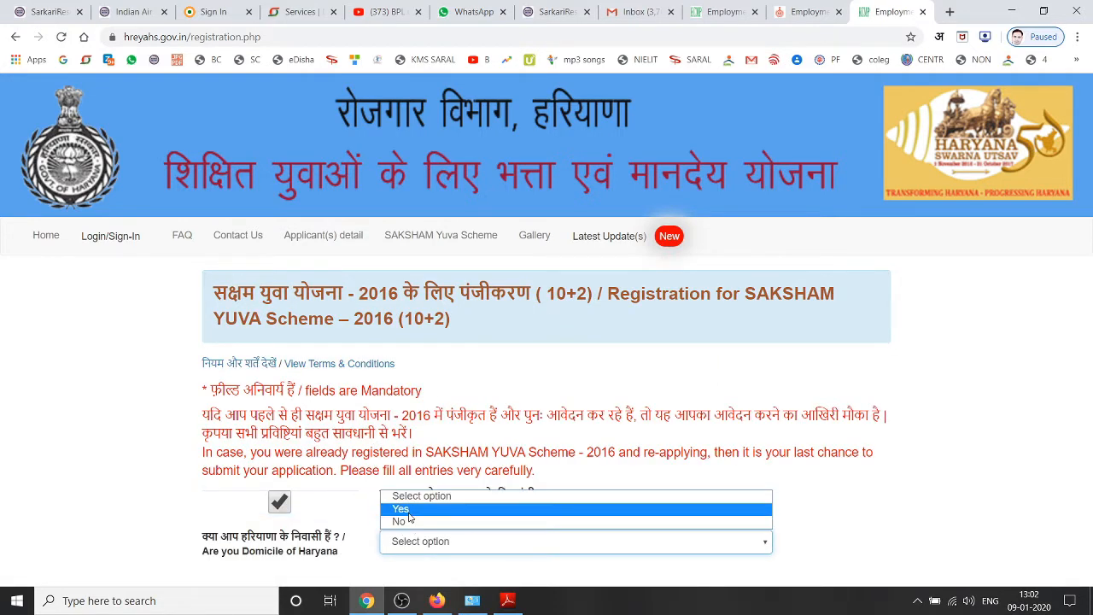
left_click(401, 509)
scroll(427, 495, "down", 1)
left_click(429, 583)
left_click(418, 529)
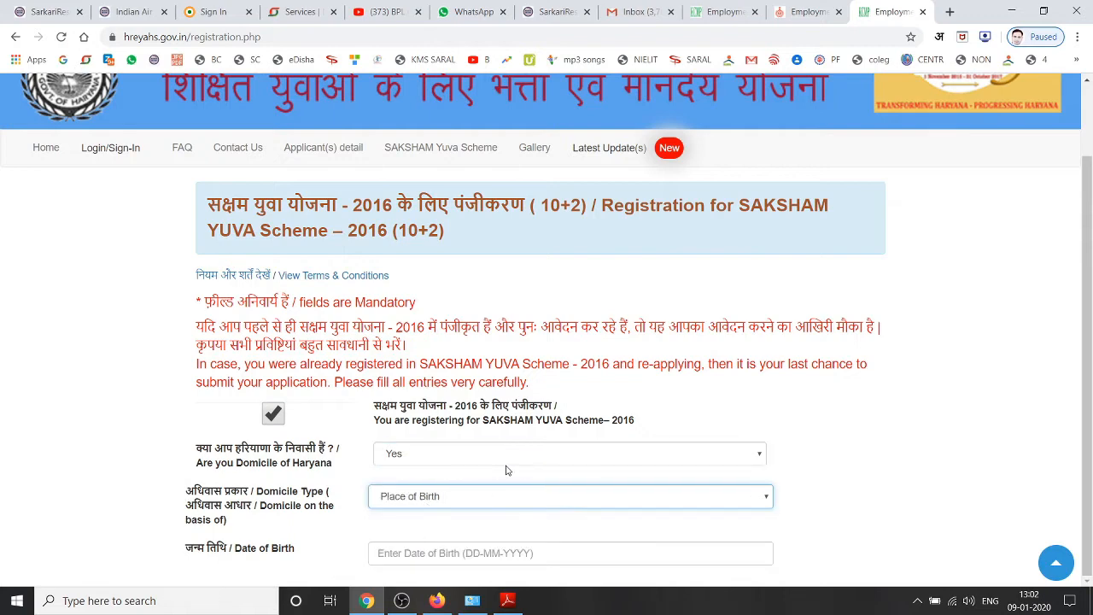
left_click(440, 548)
scroll(410, 510, "down", 2)
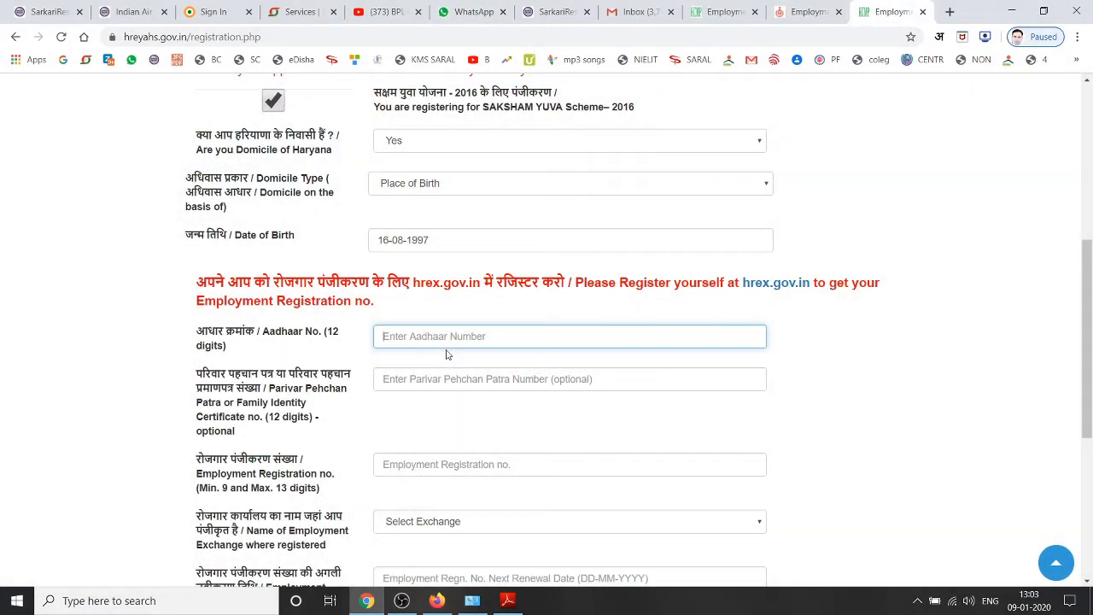
Enter the Aadhaar and employment registration numbers and select Jhajjar as the employment exchange
type("704588***")
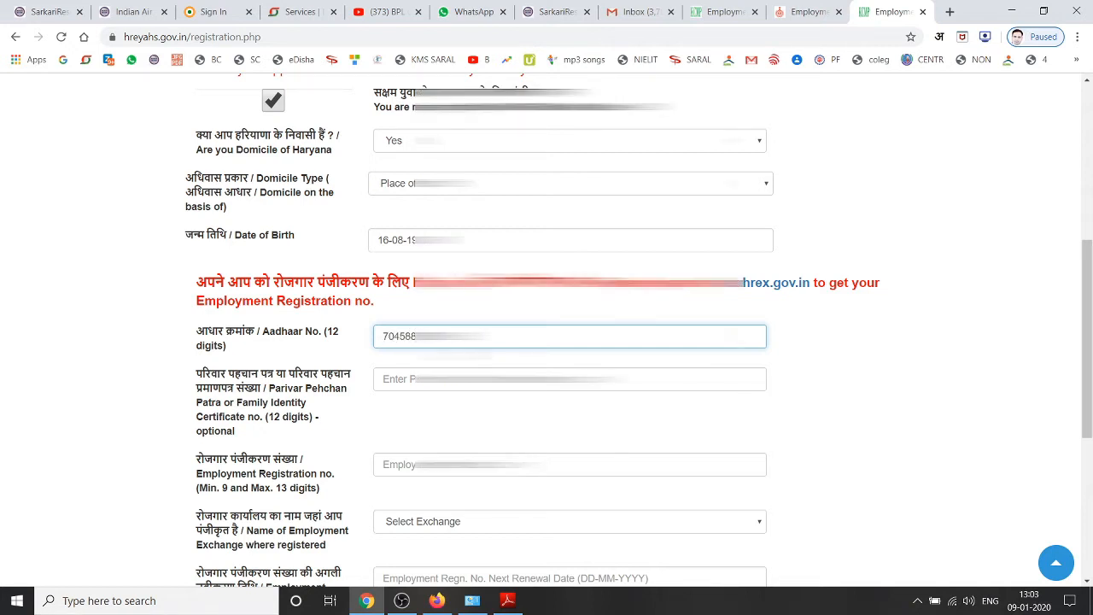
left_click(546, 465)
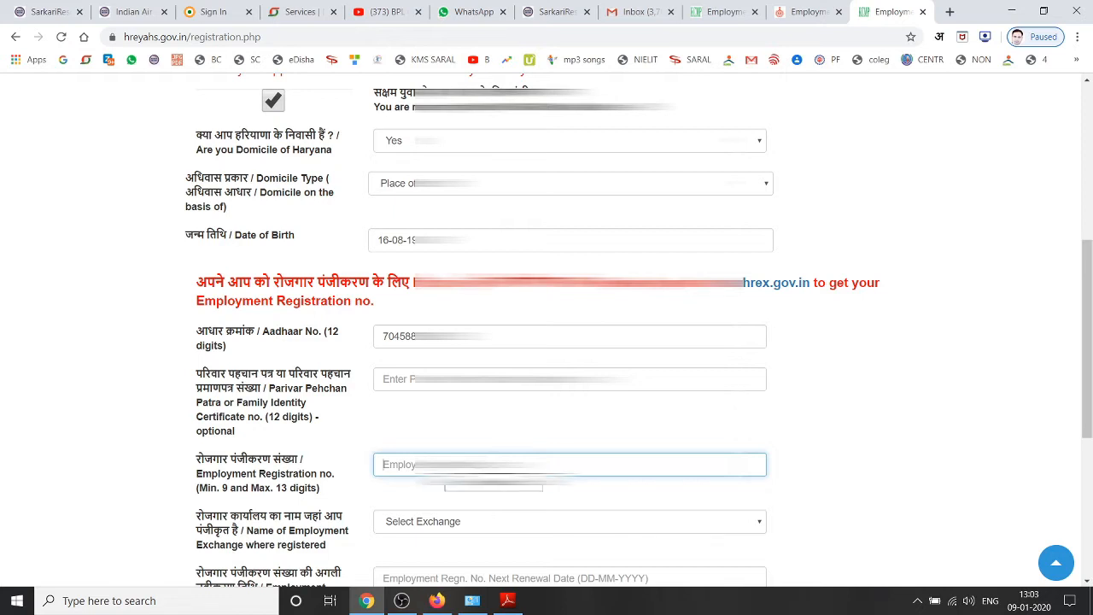
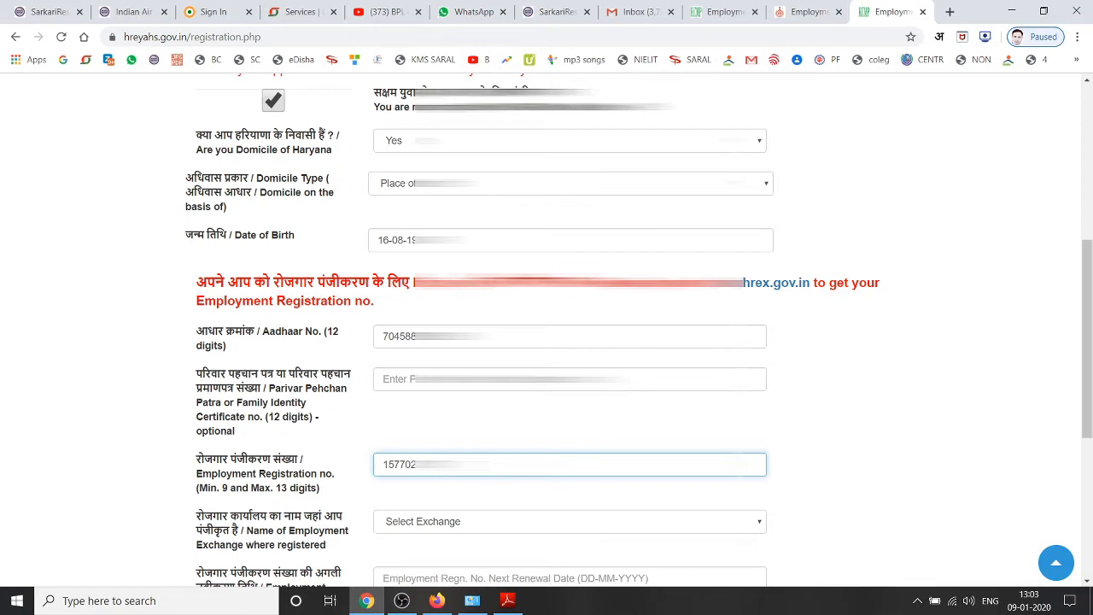
left_click(445, 522)
type("jh")
left_click(434, 506)
scroll(433, 509, "down", 2)
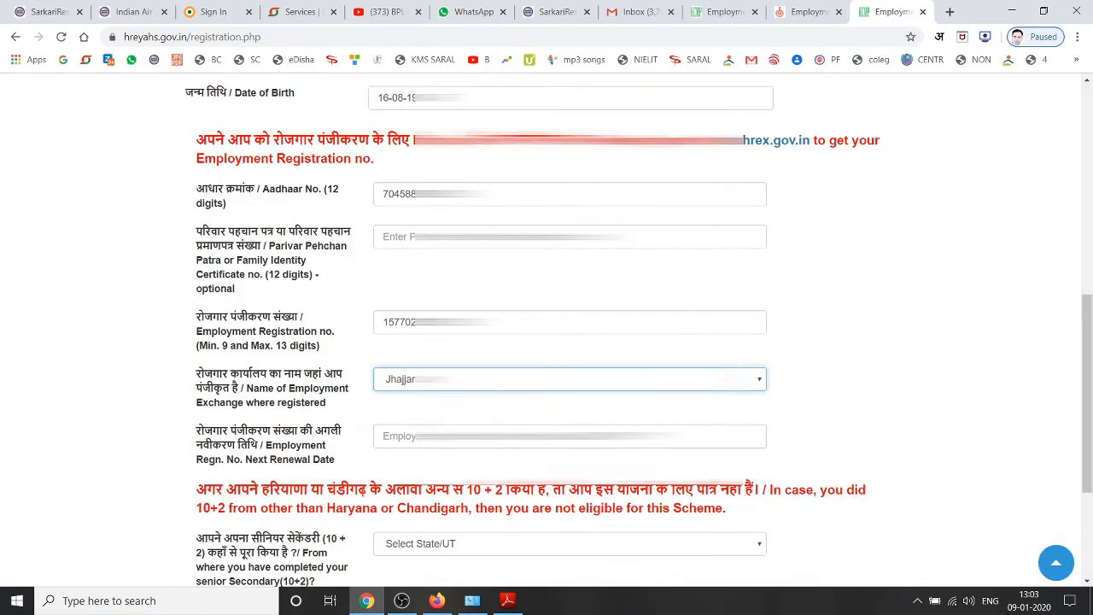
left_click(441, 436)
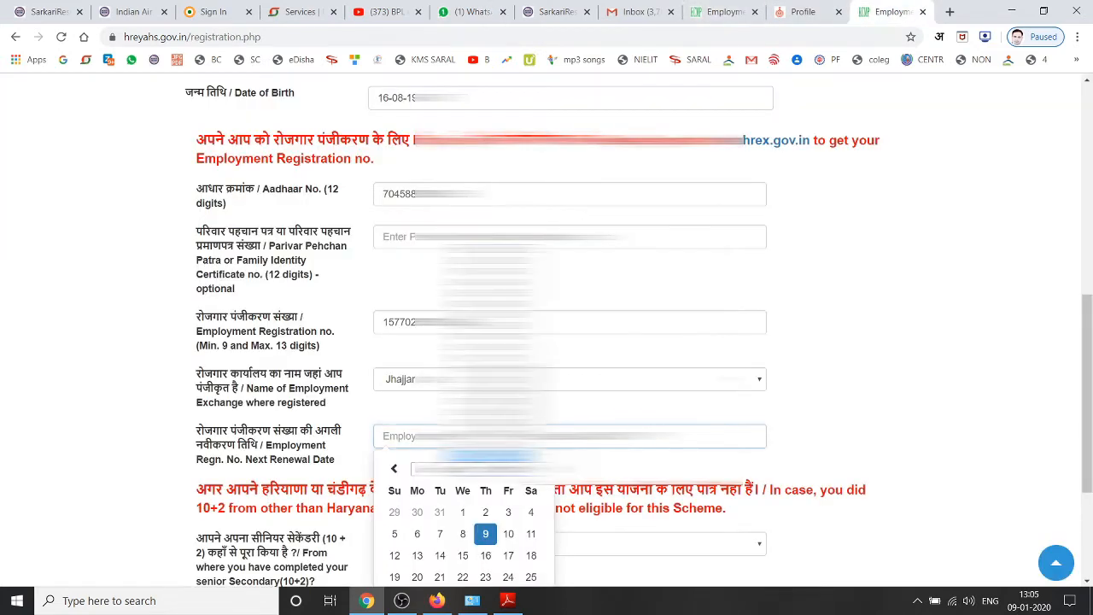
Set the renewal date to 22-12-2022
left_click(474, 426)
left_click(435, 468)
left_click(440, 458)
scroll(440, 466, "down", 1)
scroll(440, 465, "down", 2)
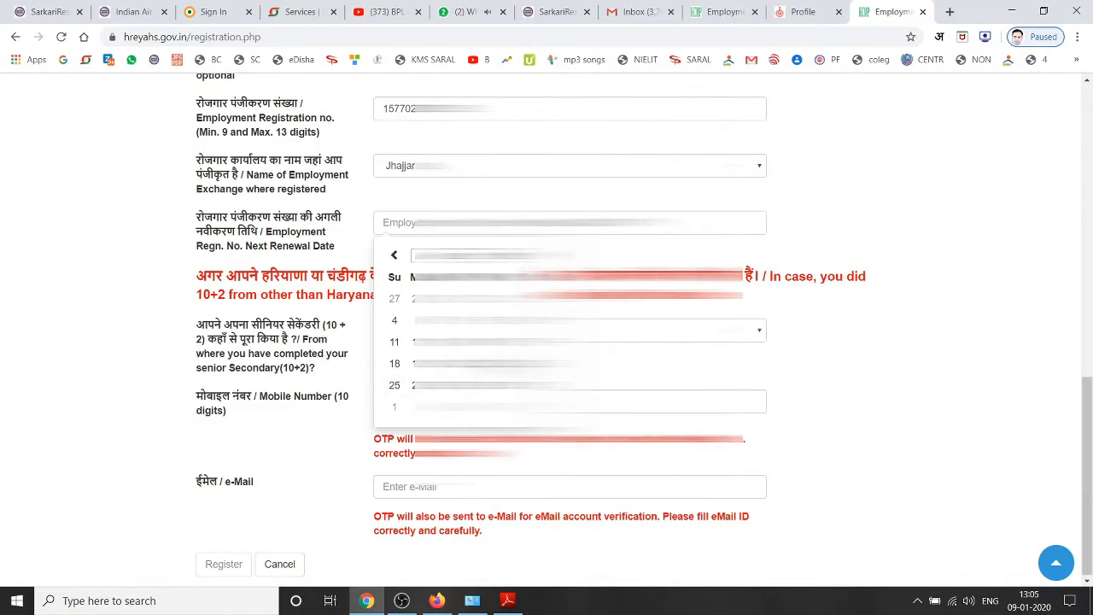
left_click(484, 363)
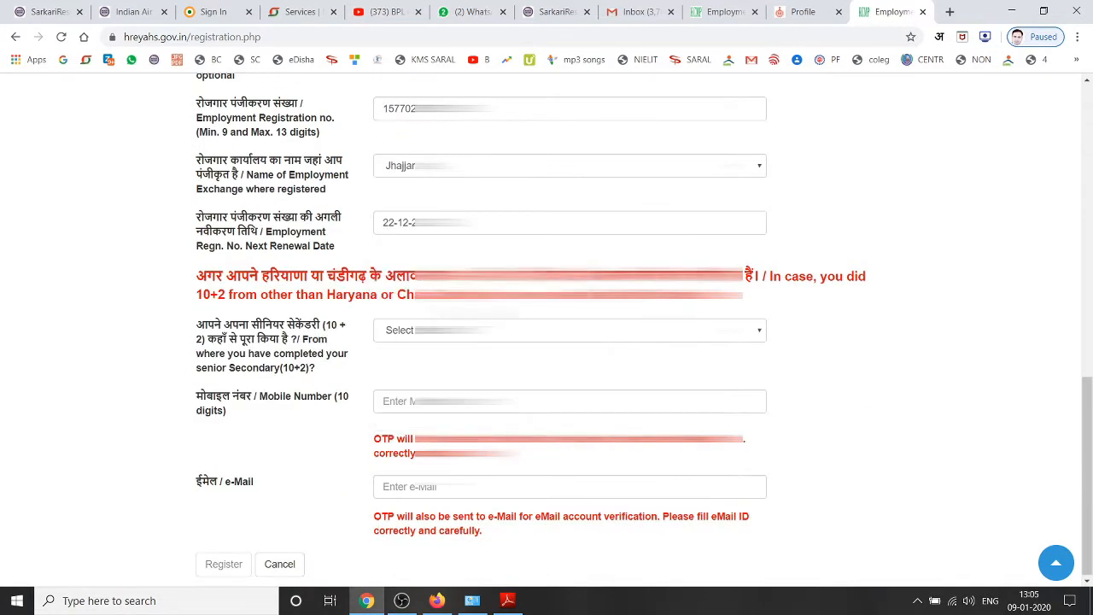
Choose Haryana for 10+2, enter the e-mail address, and submit the registration form
left_click(569, 330)
left_click(402, 361)
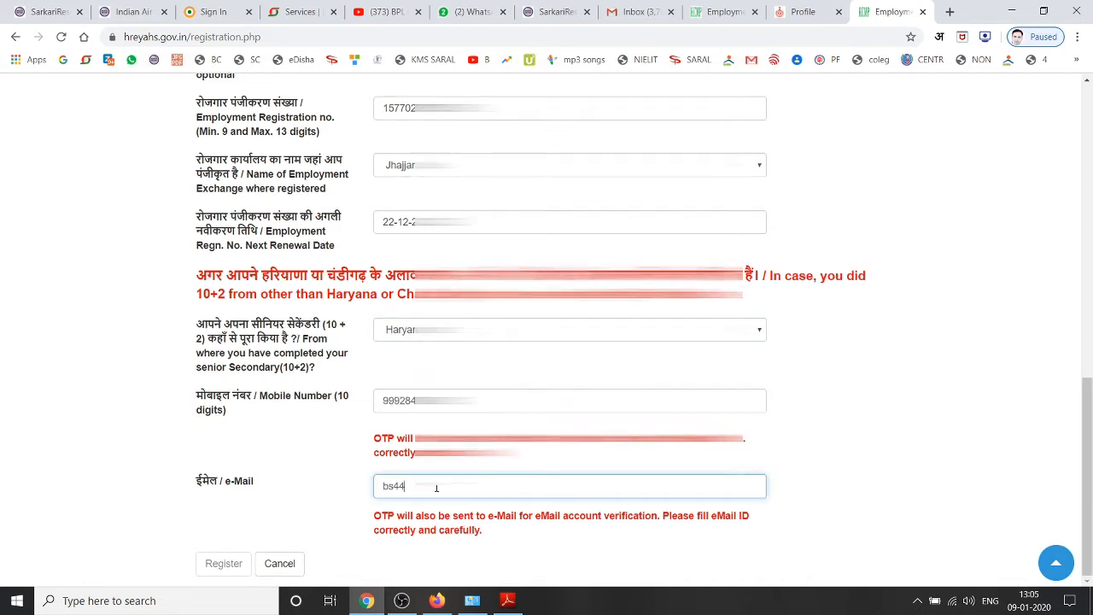
key("Tab")
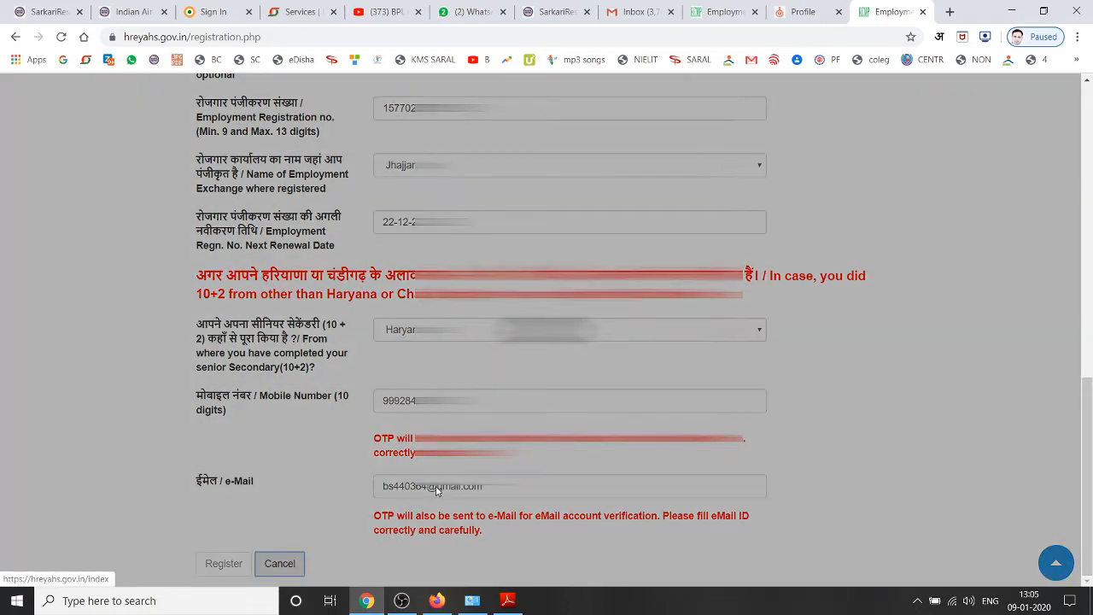
scroll(427, 453, "up", 5)
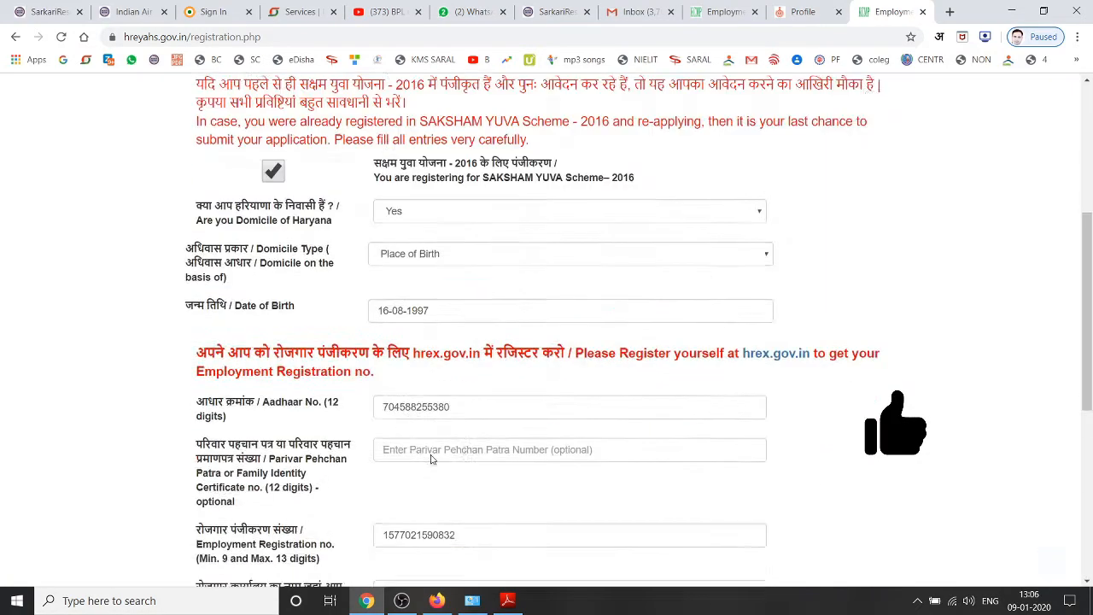
scroll(466, 332, "down", 5)
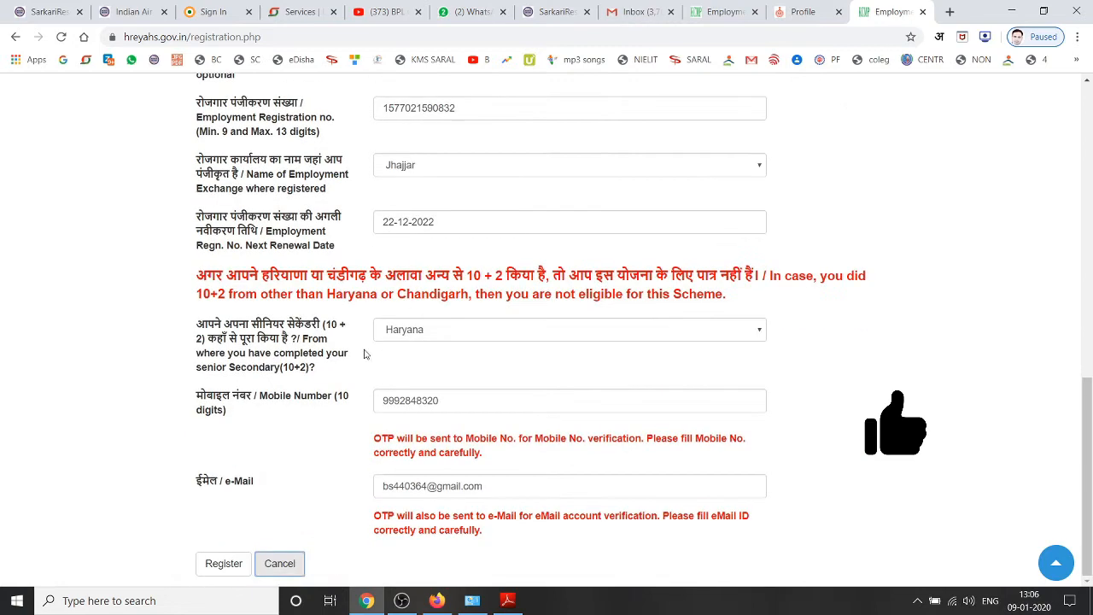
left_click(232, 570)
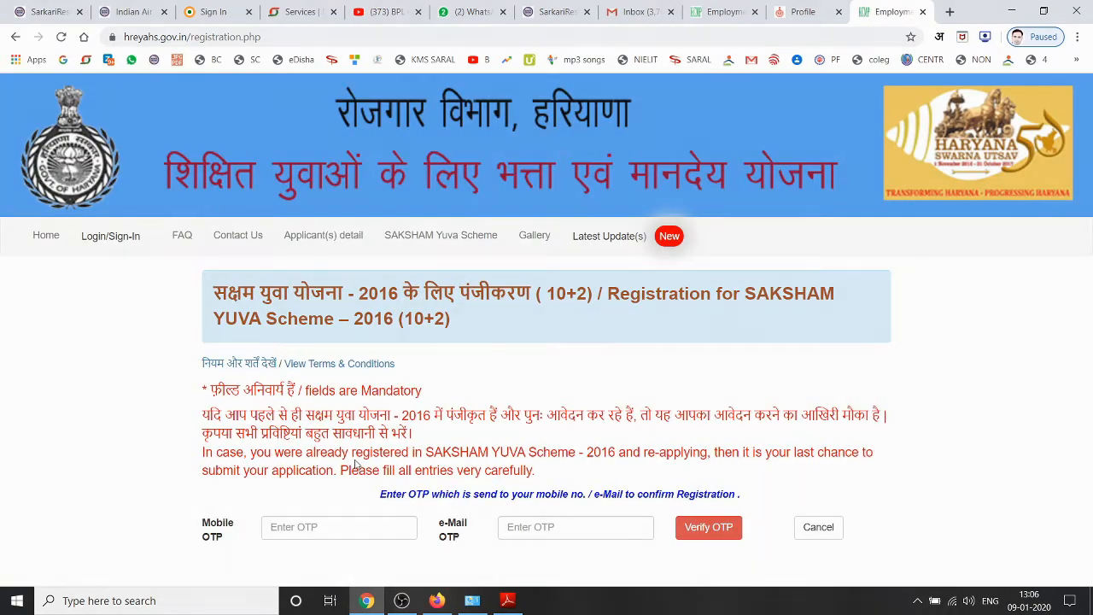
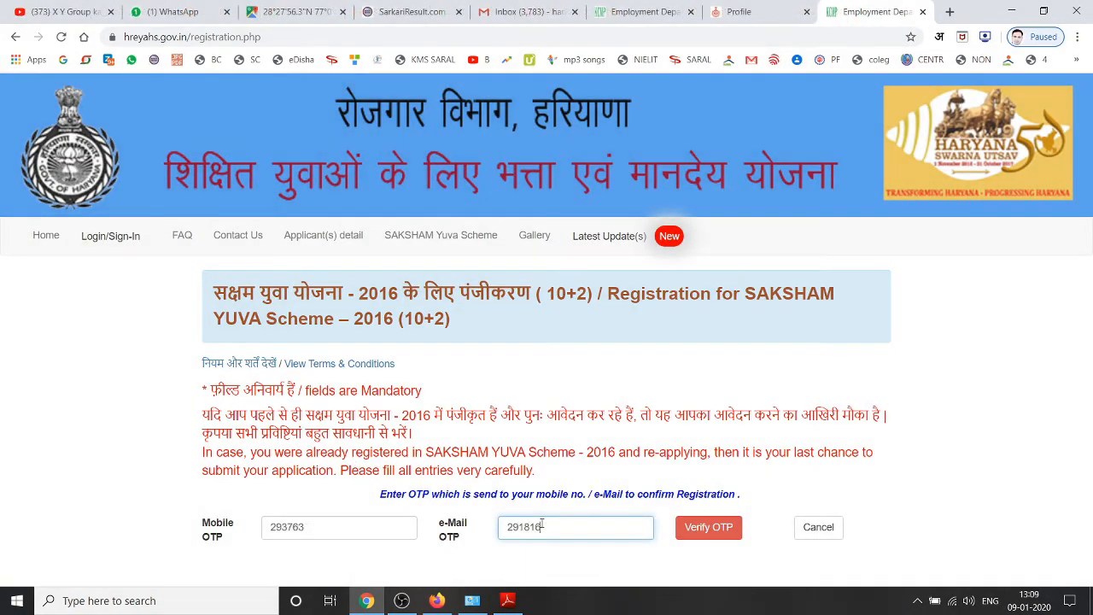
Enter the received OTP and verify it to complete registration
left_click(699, 529)
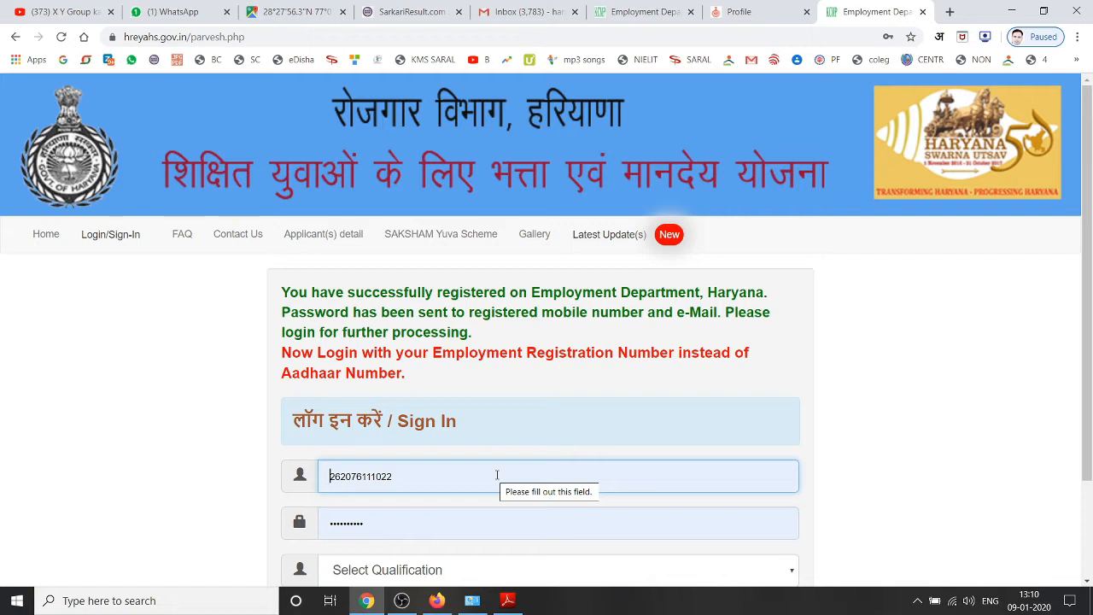
Sign in with the registration number, password, Senior Secondary(10+2) qualification and CAPTCHA 'ss9wzp'
left_click(496, 475)
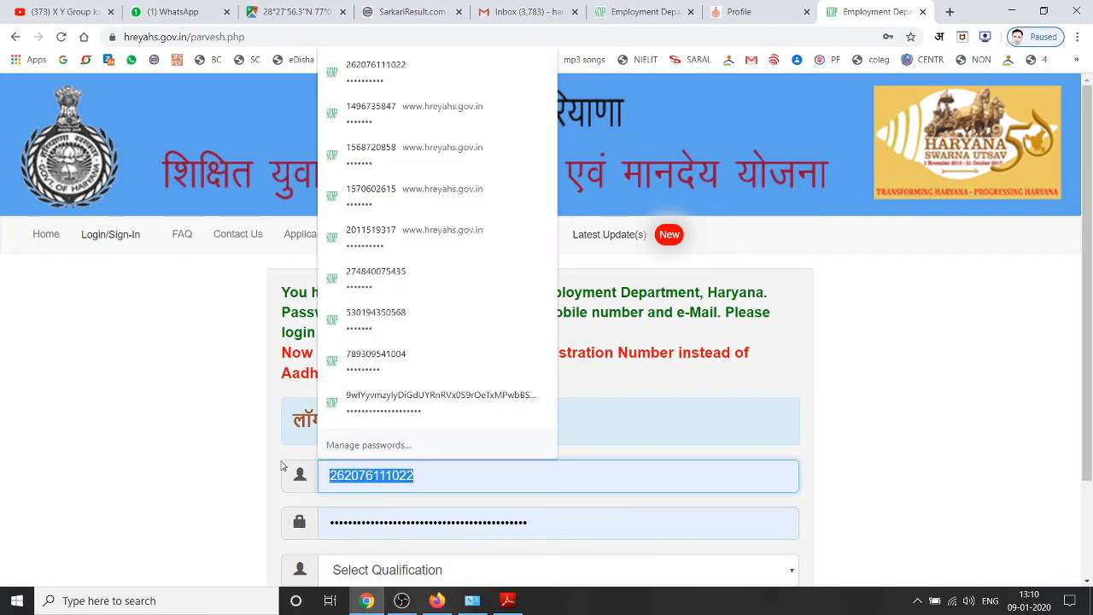
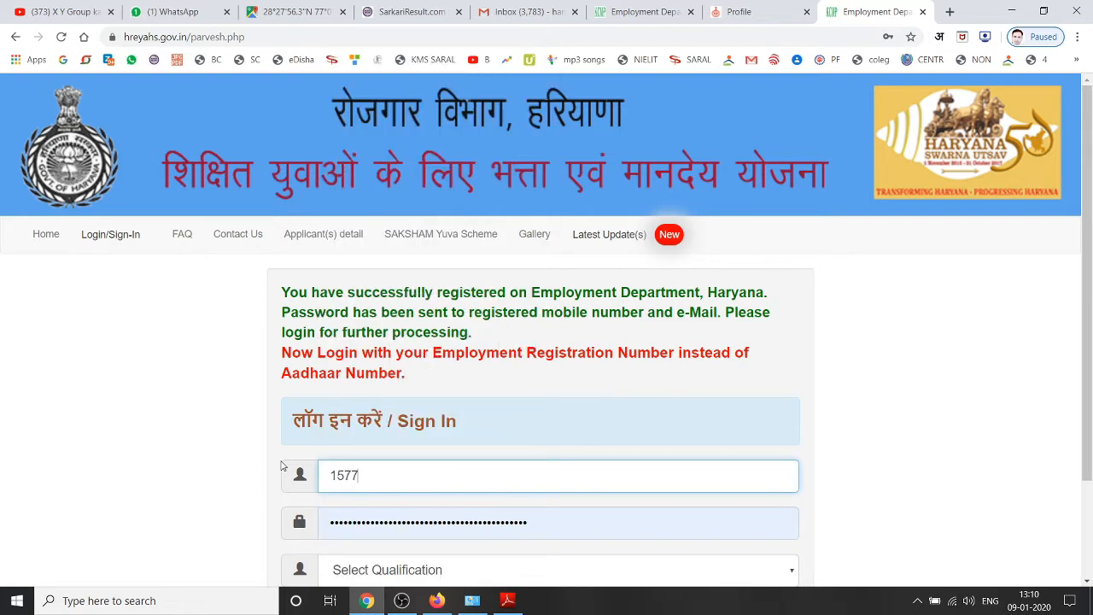
key("Tab")
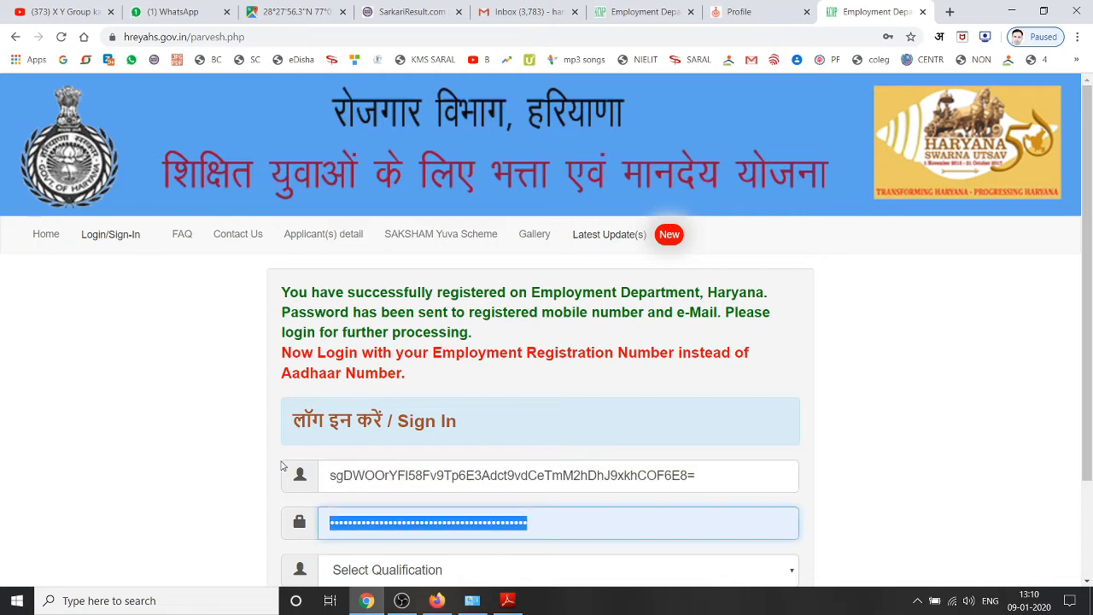
key("BackSpace")
type("•••")
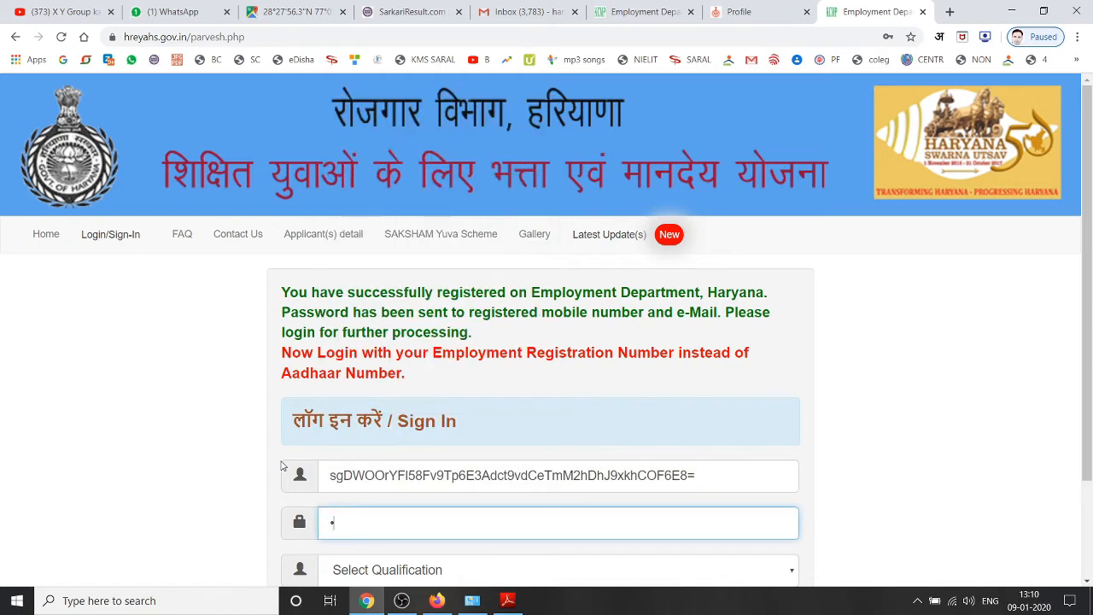
type("••••")
scroll(282, 466, "down", 1)
key("ctrl+v")
left_click(398, 446)
left_click(392, 520)
left_click(456, 505)
type("ss9wzp")
key("Return")
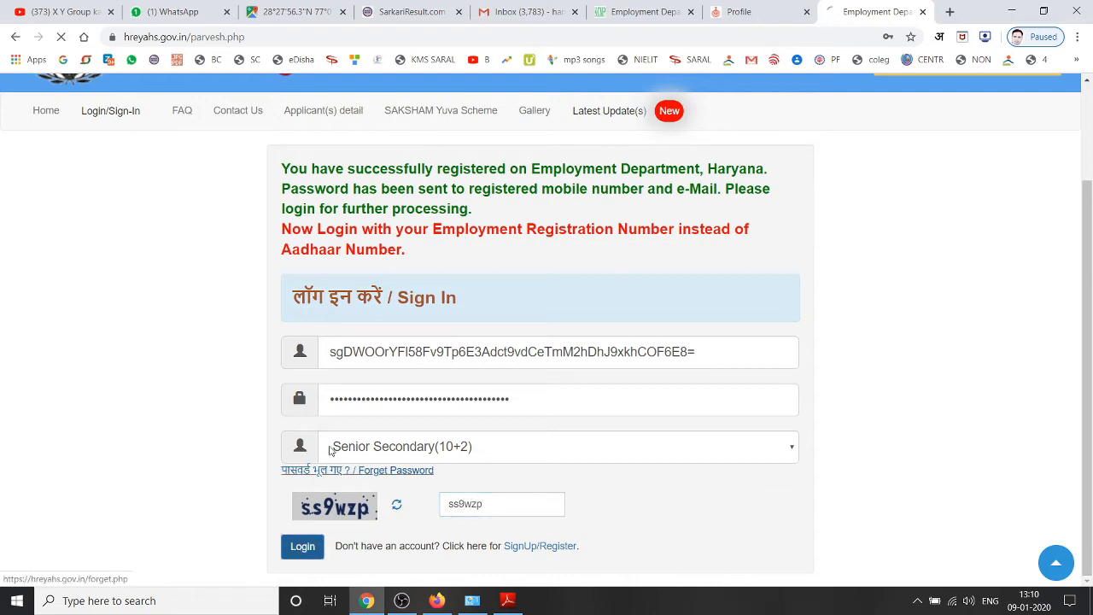
Retry the sign-in with the new CAPTCHA 'cszw5n' after the invalid-login error
left_click(430, 431)
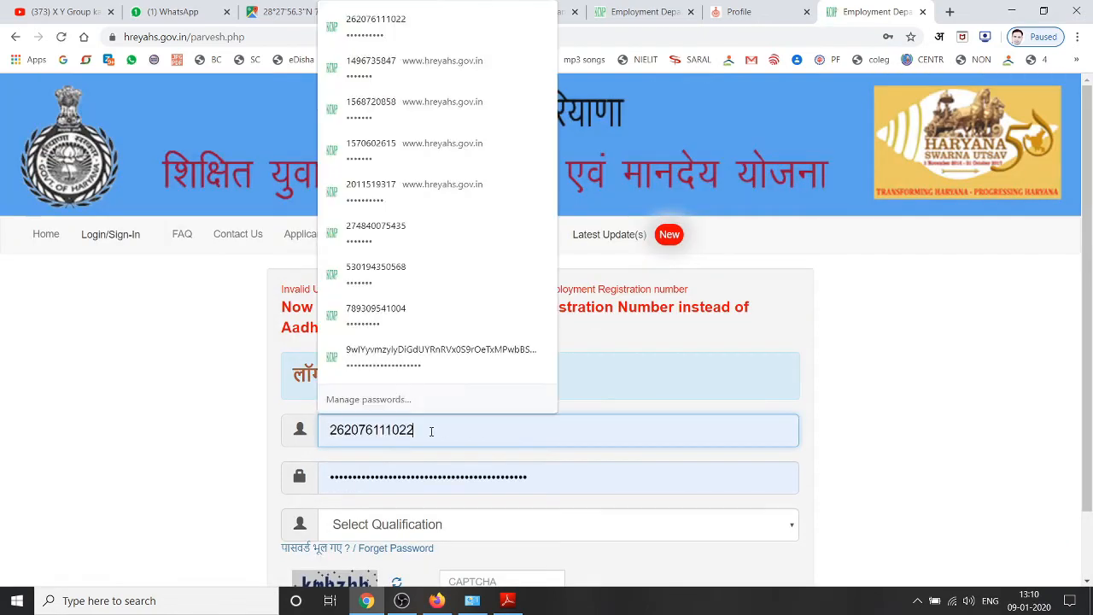
key("Return")
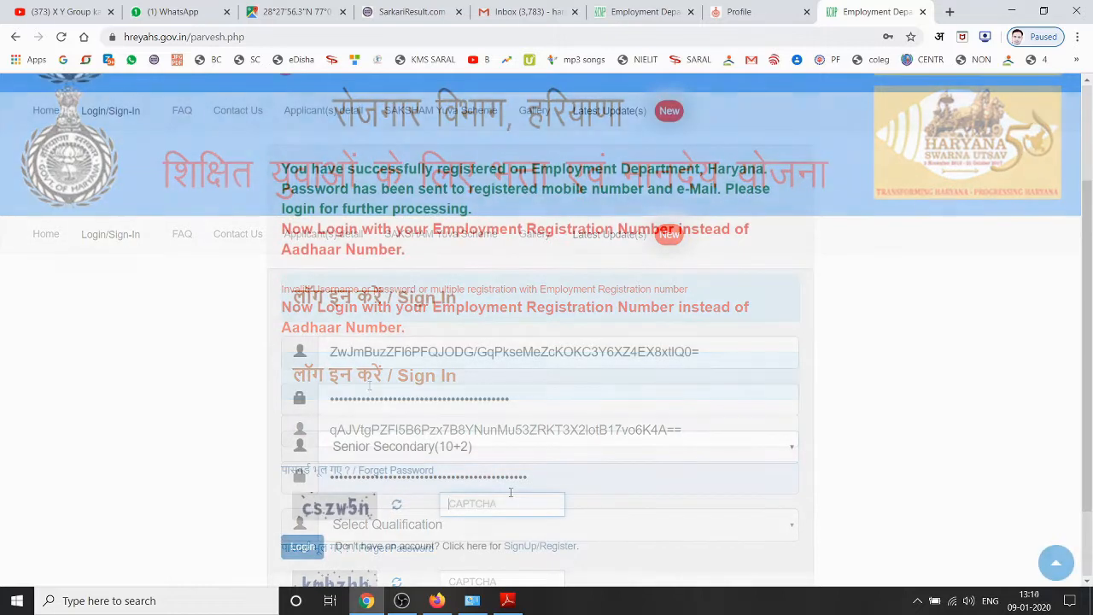
type("cszw5n")
key("Return")
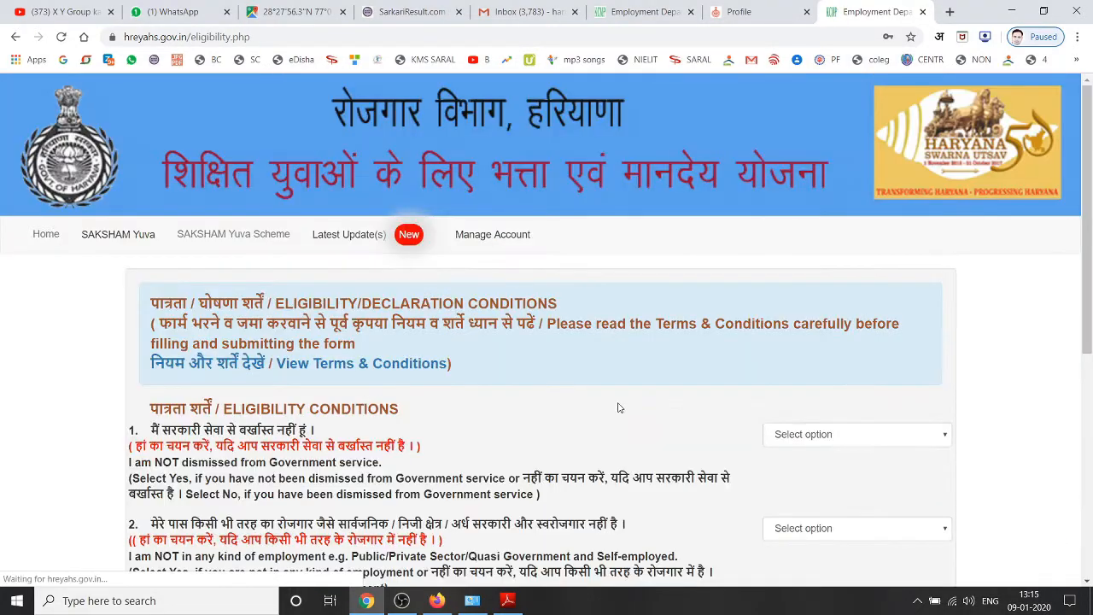
left_click(797, 432)
left_click(752, 456)
Answer Yes to not being dismissed from service and to not being employed
left_click(795, 444)
left_click(784, 463)
scroll(707, 417, "down", 3)
left_click(834, 318)
left_click(797, 344)
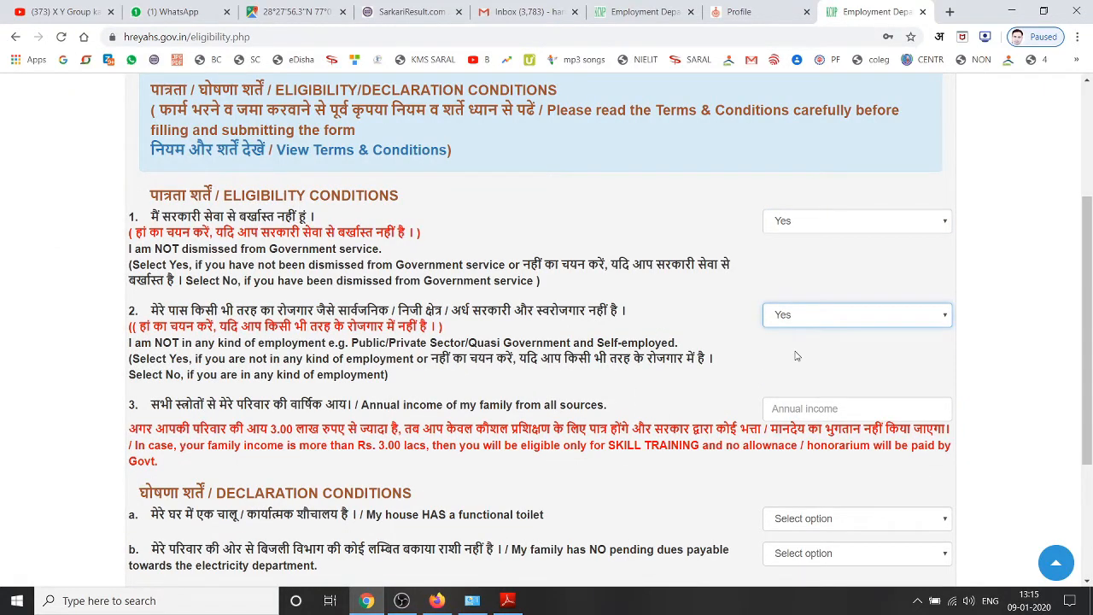
Enter annual family income 92000, answer Yes to the remaining conditions, and save and continue
key("Tab")
type("92000")
key("Tab")
scroll(885, 447, "down", 2)
key("y")
key("Tab")
key("y")
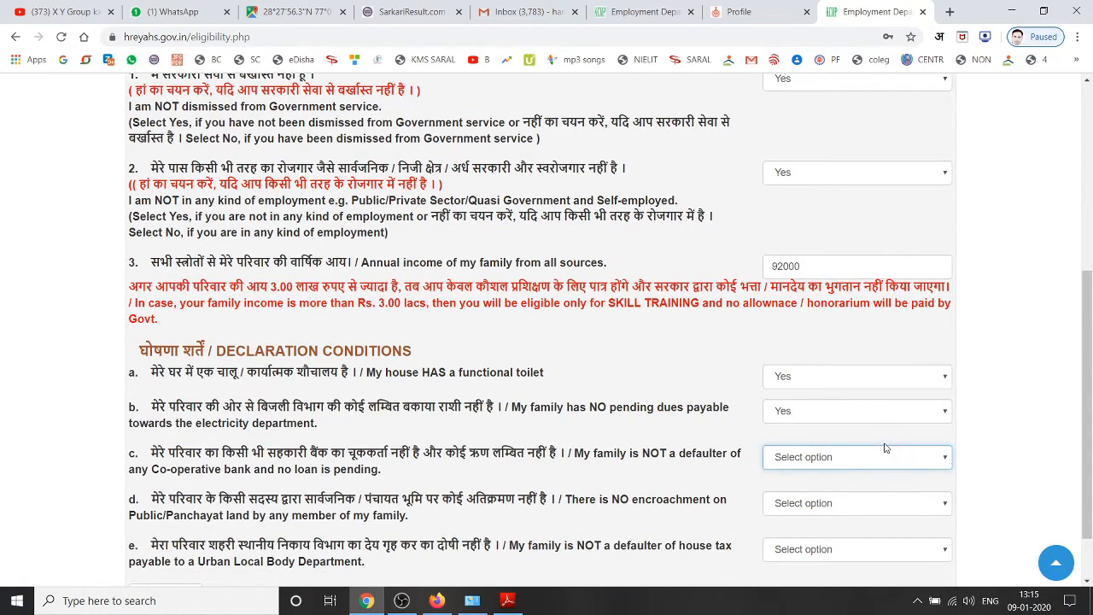
key("Tab")
key("y")
key("Tab")
key("y")
key("Tab")
key("y")
scroll(882, 447, "down", 1)
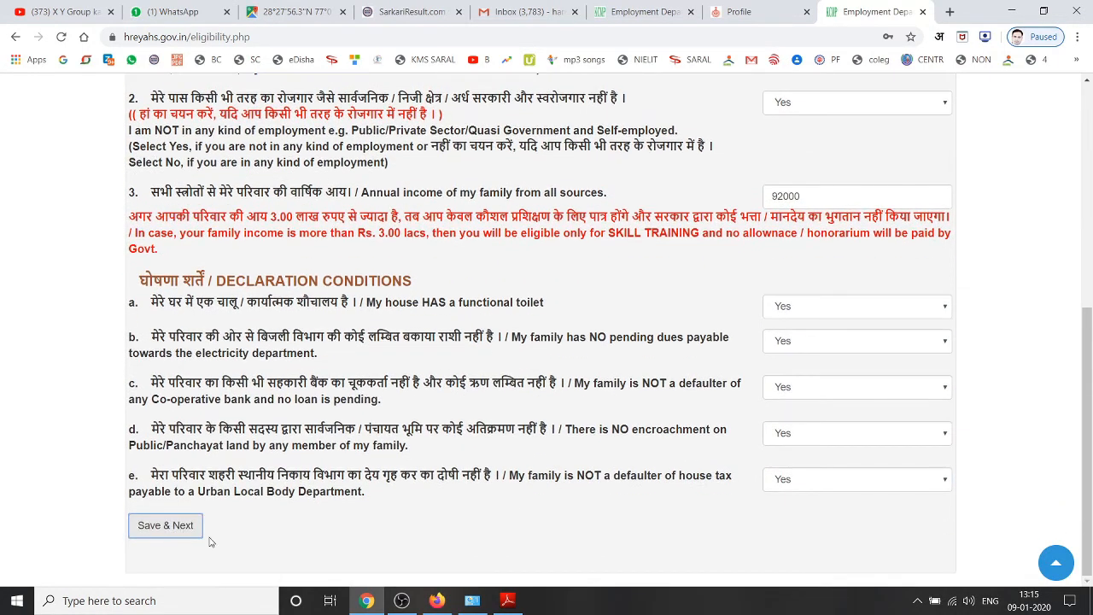
left_click(608, 130)
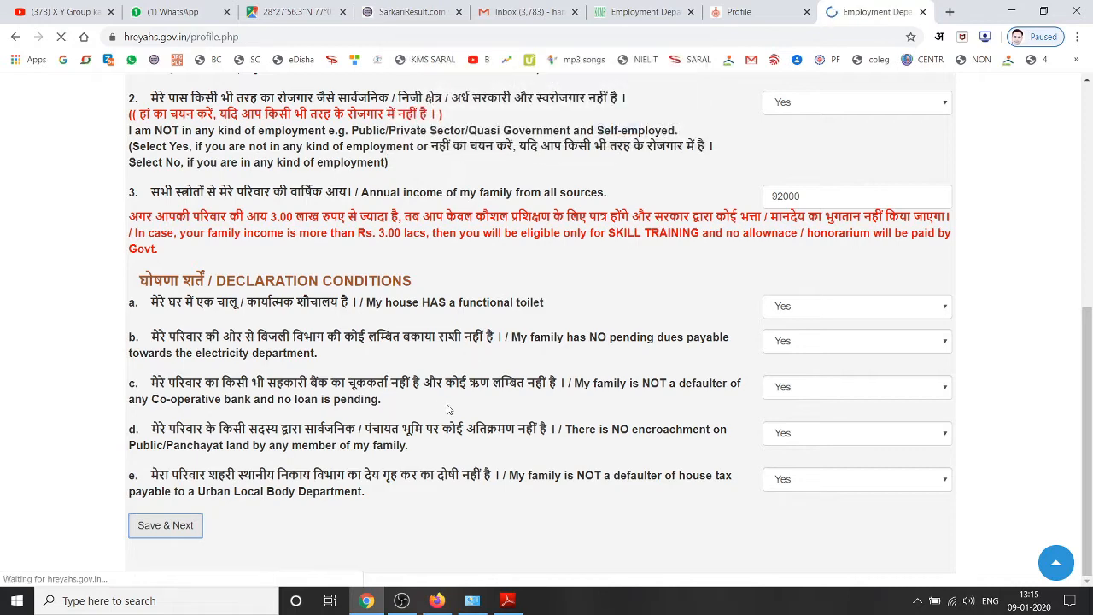
Enter the applicant's name, gender Male, and birthplace: state HARYANA, district JHAJJAR and birth village
left_click(538, 439)
type("BH")
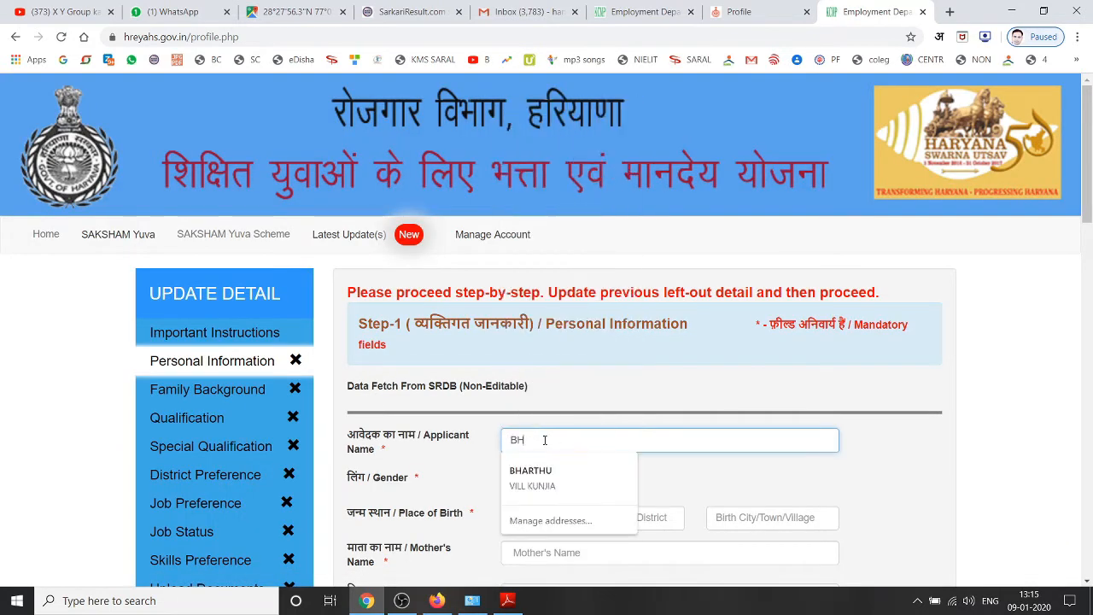
type("UPENDER")
key("Tab")
key("m")
key("Tab")
key("ctrl+plus")
scroll(590, 443, "down", 3)
type("HARYANA")
key("Escape")
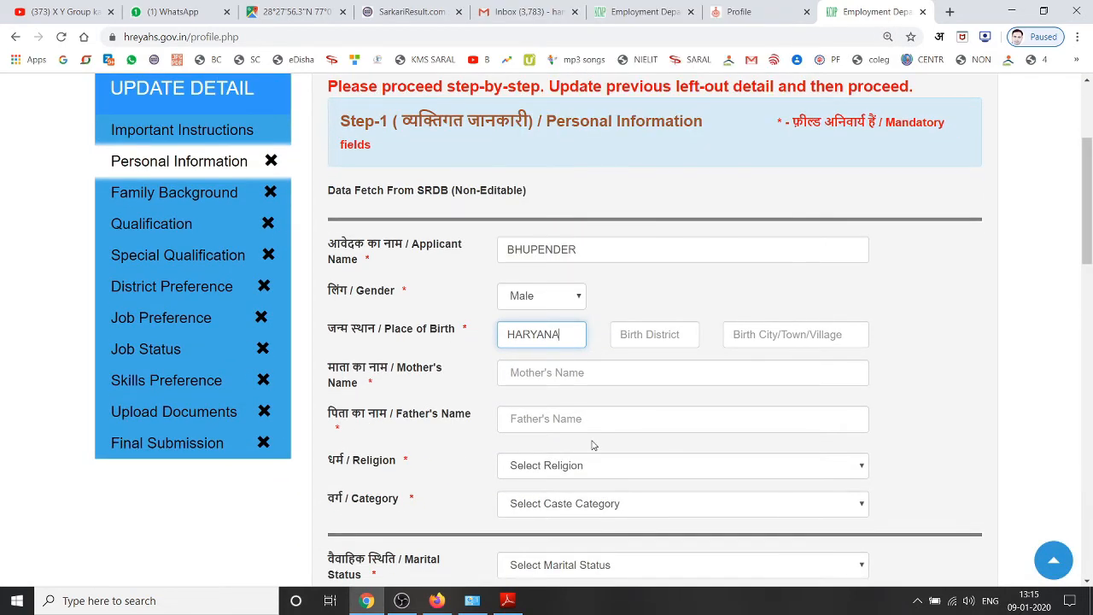
key("Tab")
type("JHAJJAR")
key("Tab")
type("KHERI")
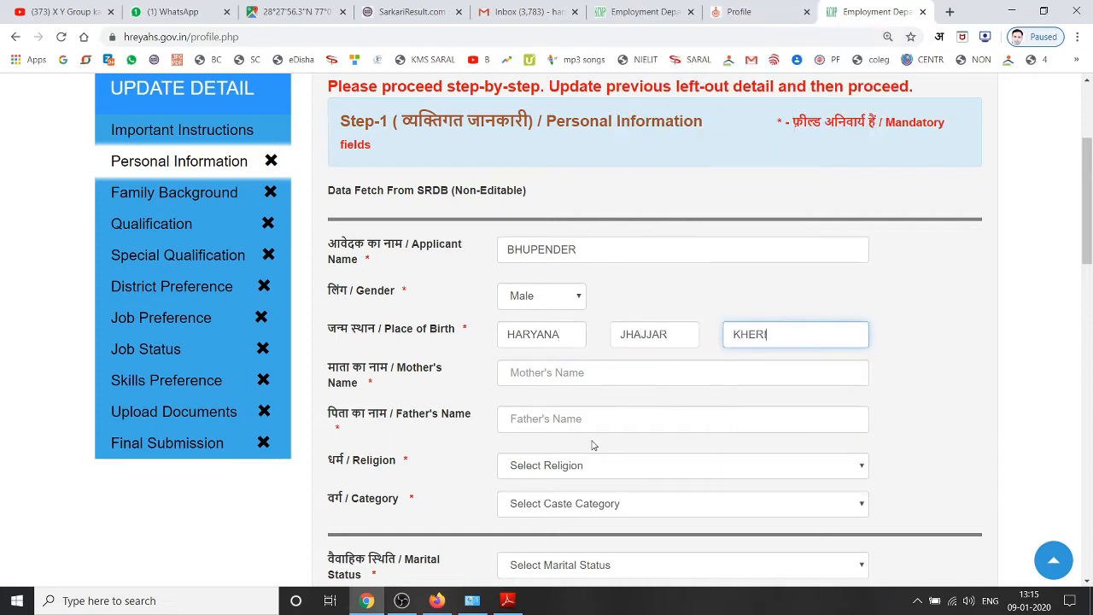
type(" KHUMAR")
key("Tab")
Correct the birth village spelling, enter the mother's and father's names, and set religion to Hindu
key("shift+Tab")
key("End")
key("BackSpace")
key("BackSpace")
type("MAR")
key("Tab")
type("KAVITA")
key("Tab")
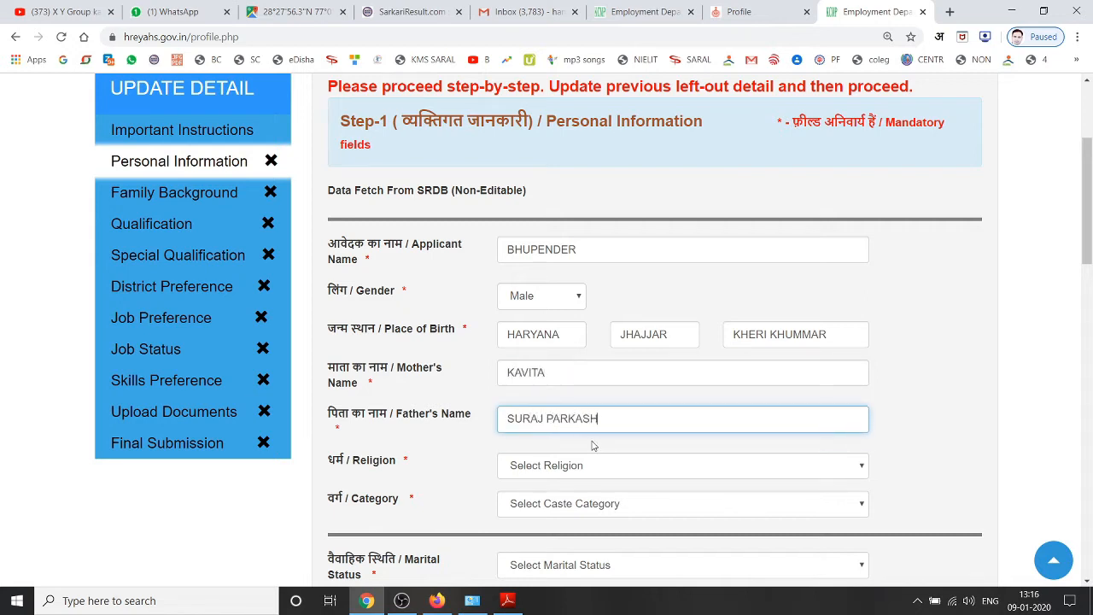
key("Tab")
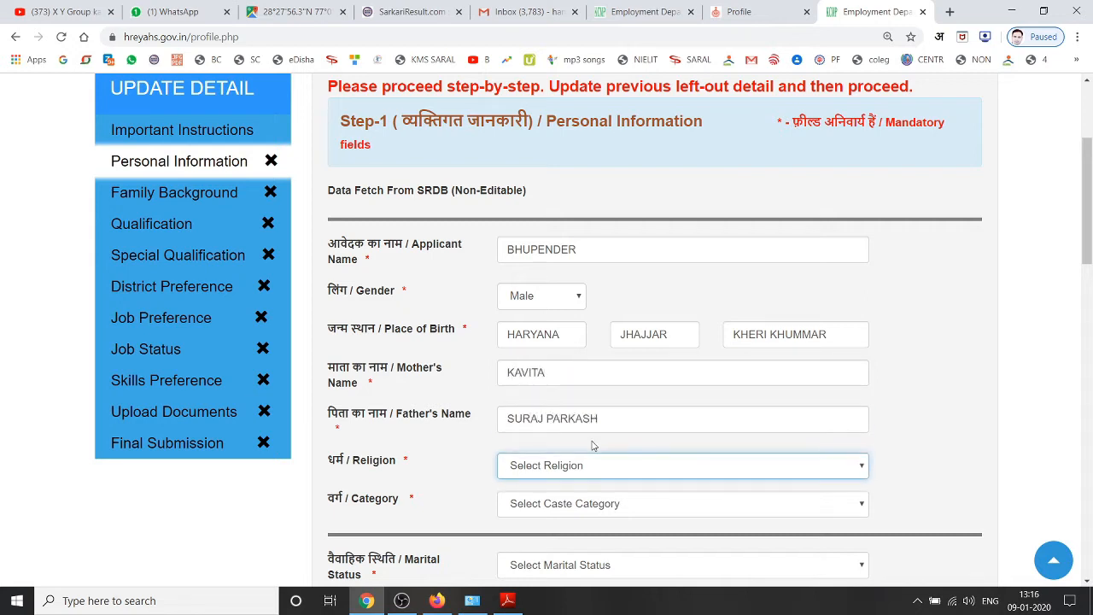
key("Down")
key("Down")
key("Down")
key("Up")
key("Tab")
Set category to Scheduled Caste and marital status to Unmarried
scroll(569, 361, "down", 2)
left_click(568, 361)
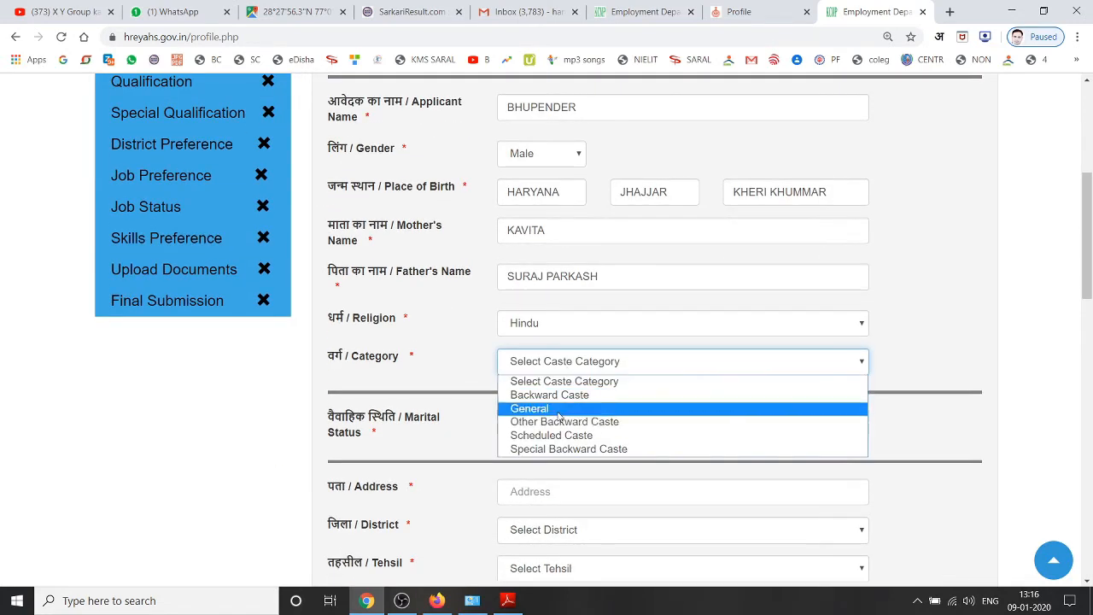
left_click(551, 434)
left_click(569, 425)
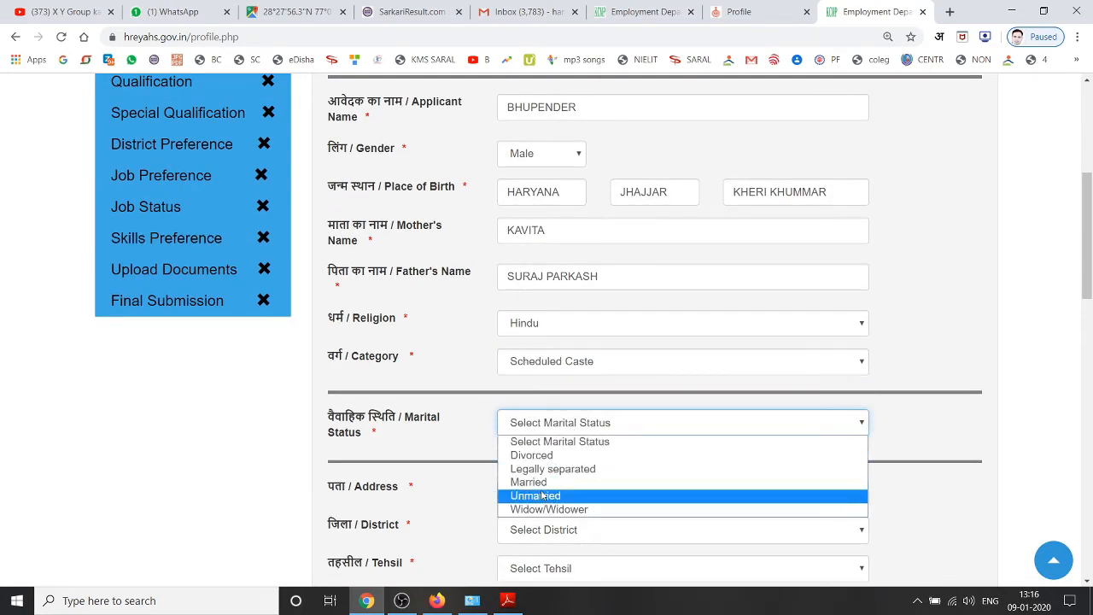
left_click(543, 495)
scroll(543, 495, "down", 2)
Enter the home address with Jhajjar as district and tehsil
left_click(549, 352)
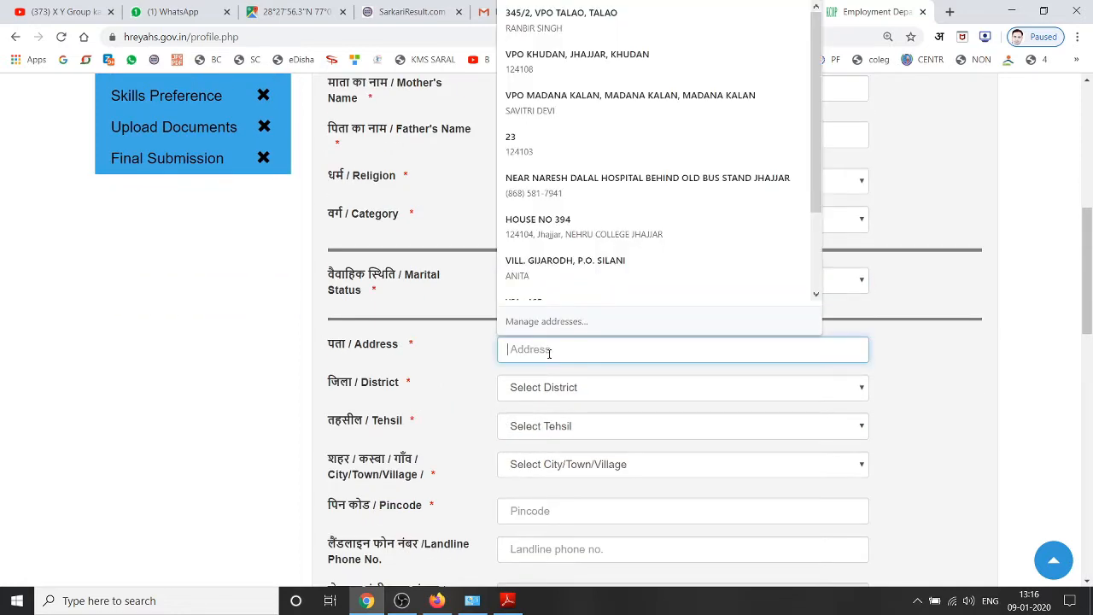
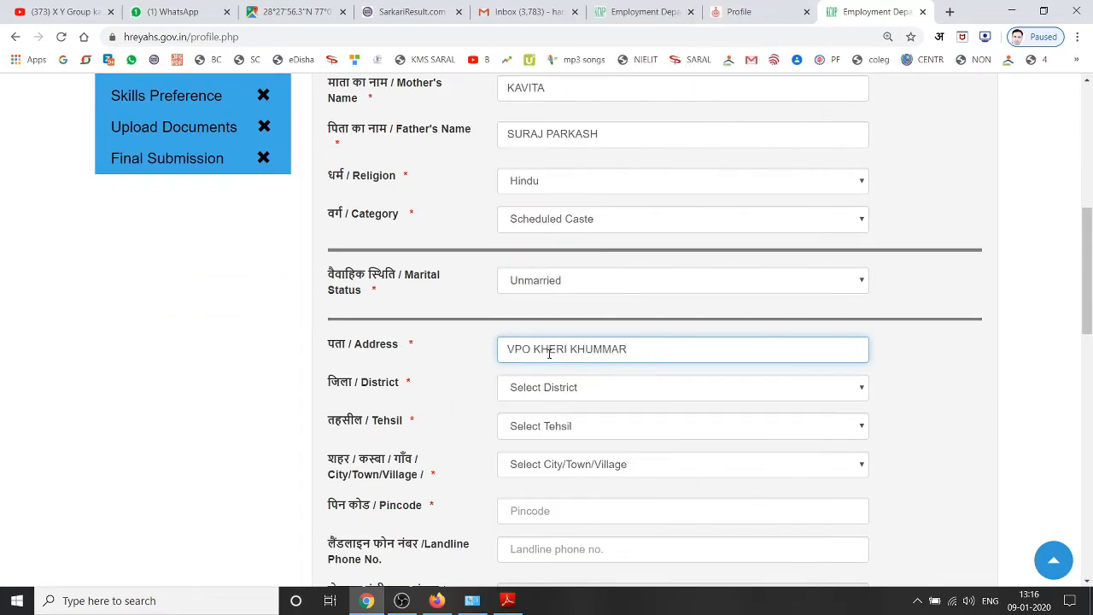
key("Tab")
key("j")
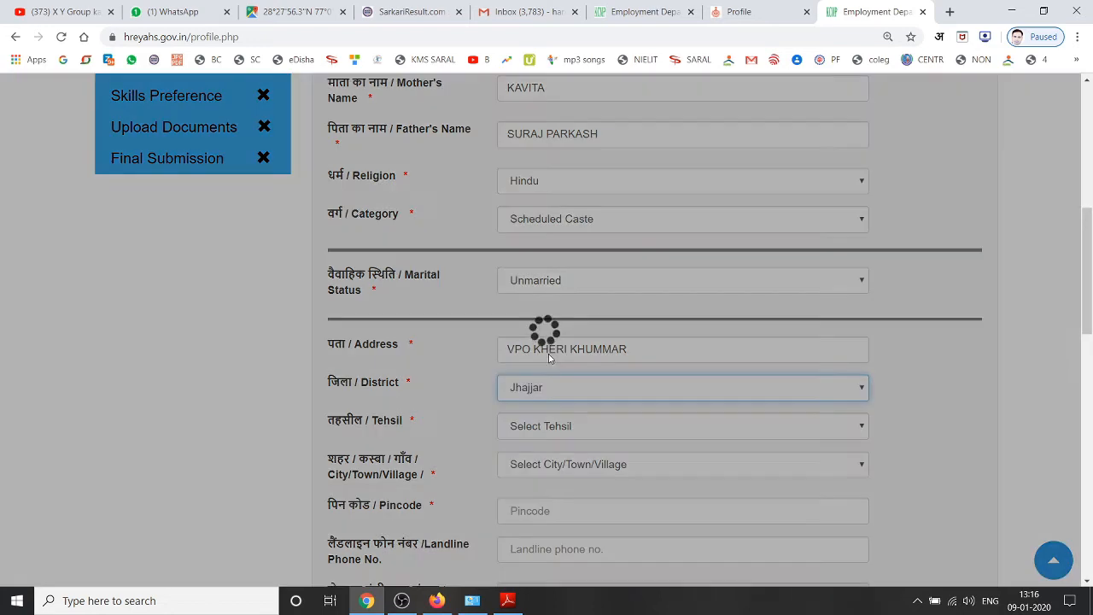
left_click(599, 430)
key("j")
key("Return")
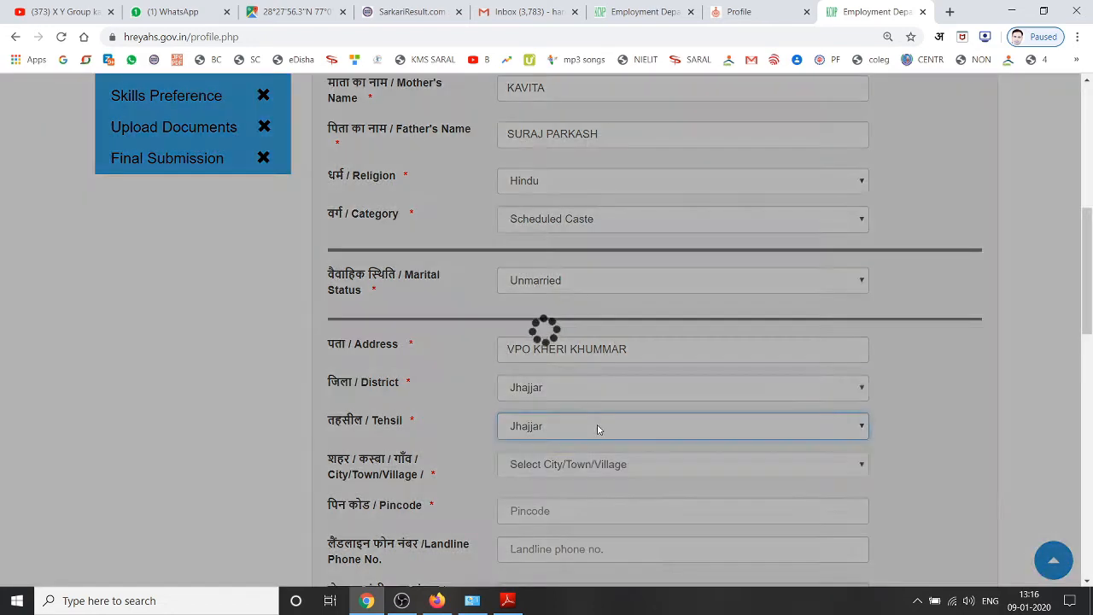
Select the applicant's home village and enter the address pincode
left_click(598, 464)
key("k")
key("h")
key("e")
key("Down")
key("Down")
key("Down")
key("Down")
key("Down")
key("Down")
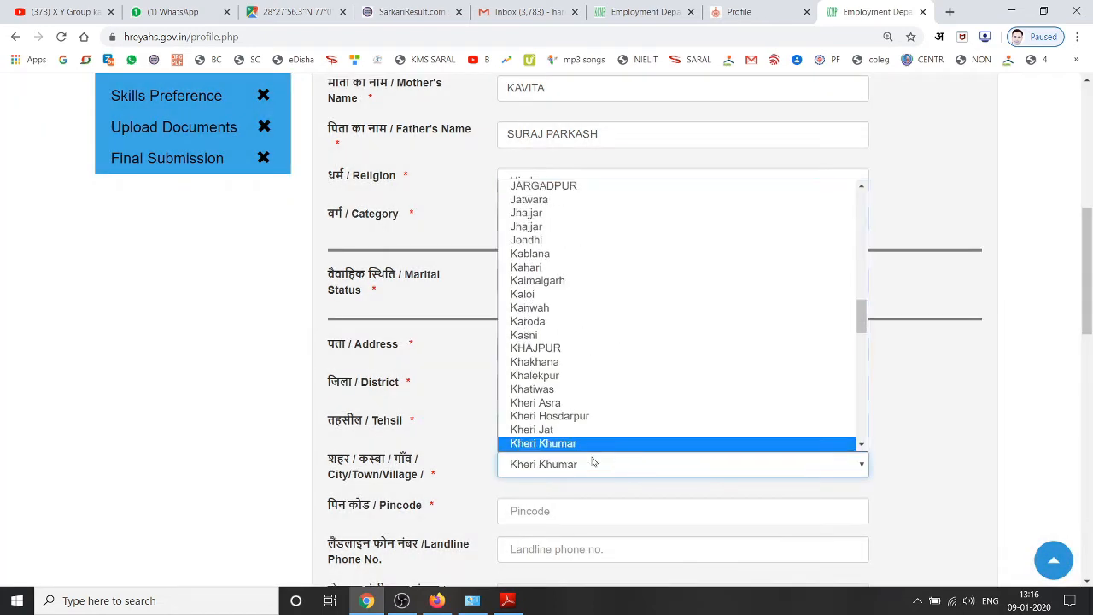
key("Up")
key("Up")
key("Up")
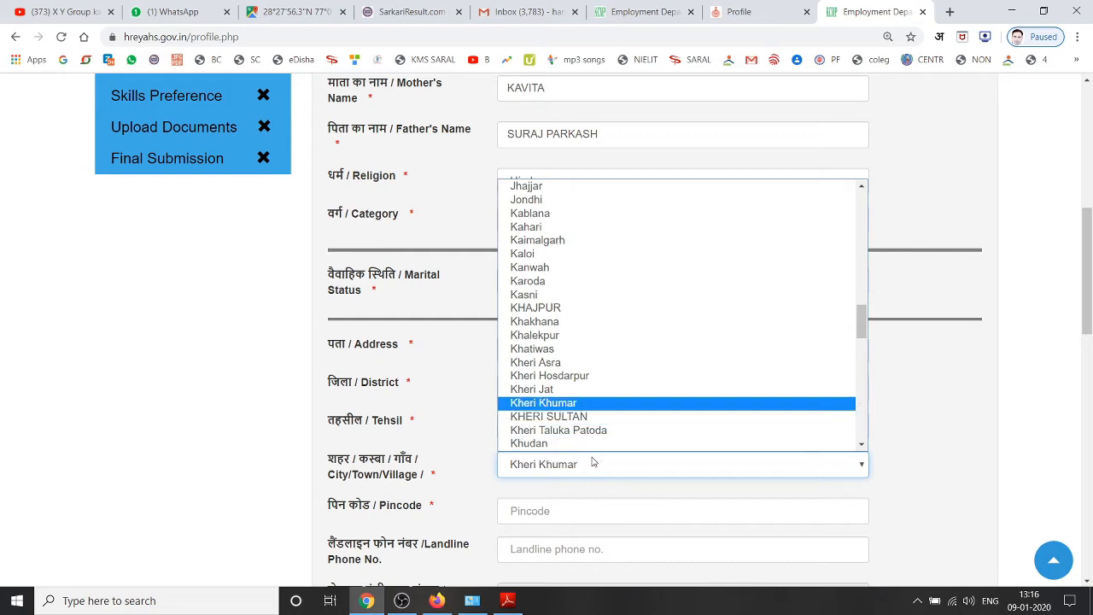
scroll(589, 402, "down", 1)
left_click(578, 380)
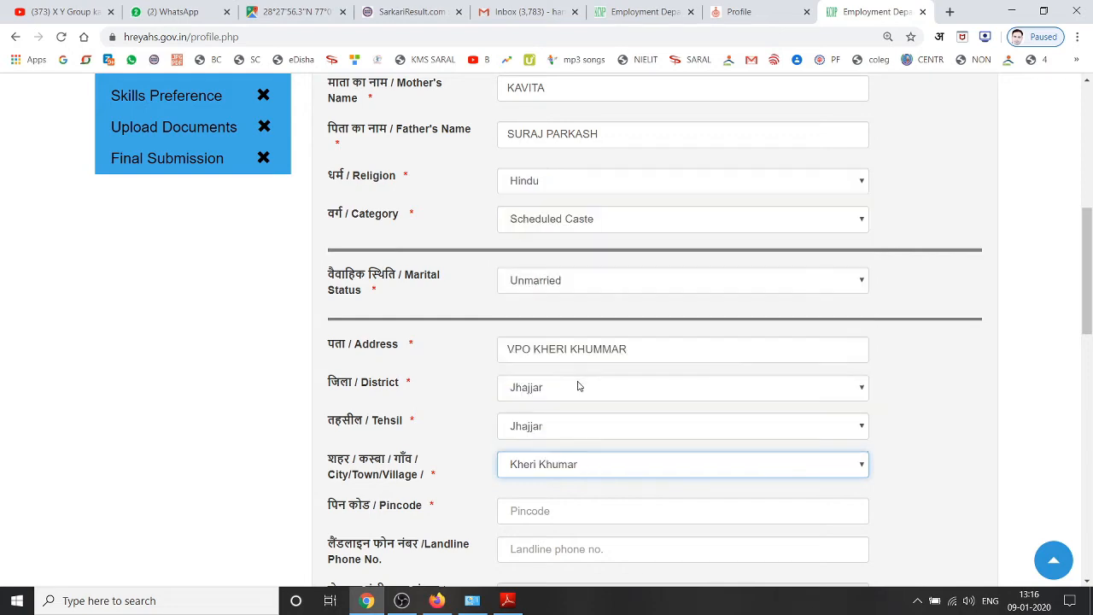
scroll(563, 367, "down", 2)
left_click(551, 365)
type("124103")
left_click(244, 431)
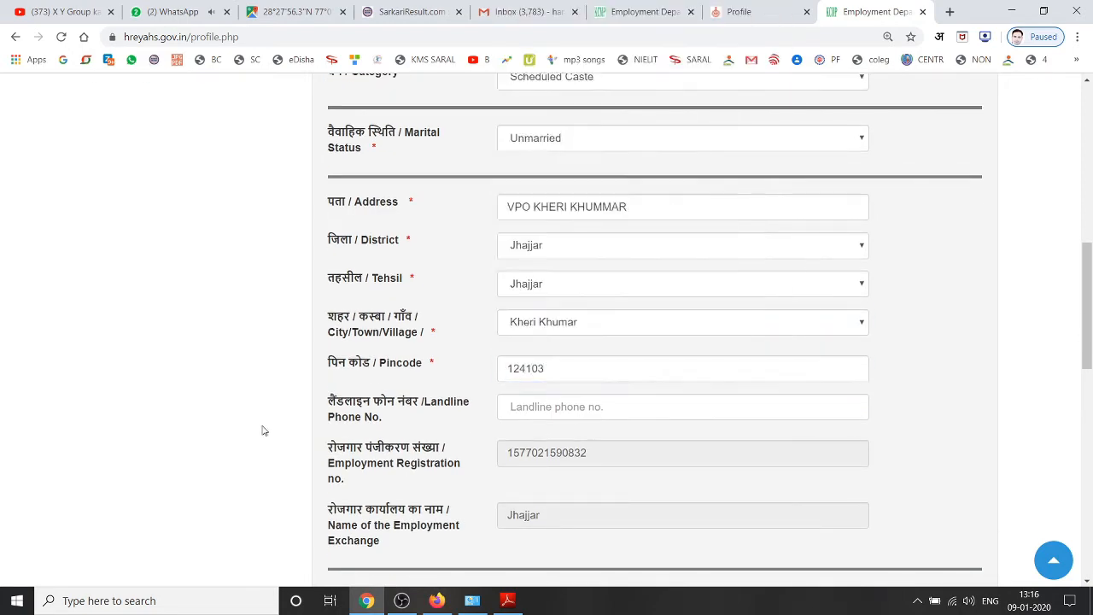
scroll(531, 385, "down", 3)
left_click(553, 318)
Set work experience to No and enter school name 'LSL GOVT SR SEC SCHOOL JAHAZGARH'
left_click(542, 362)
left_click(539, 384)
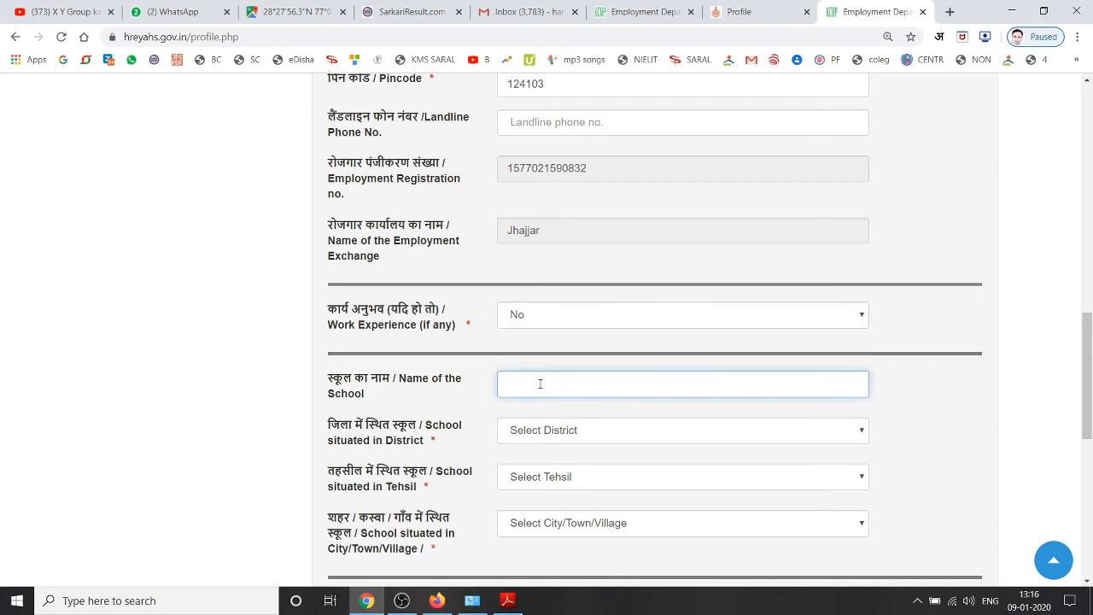
type("LSL GOVT SR SEC SCHOOL JAHAZGARH")
Set the school location to district Jhajjar, tehsil Beri, village Jahazgarh
key("Tab")
key("Down")
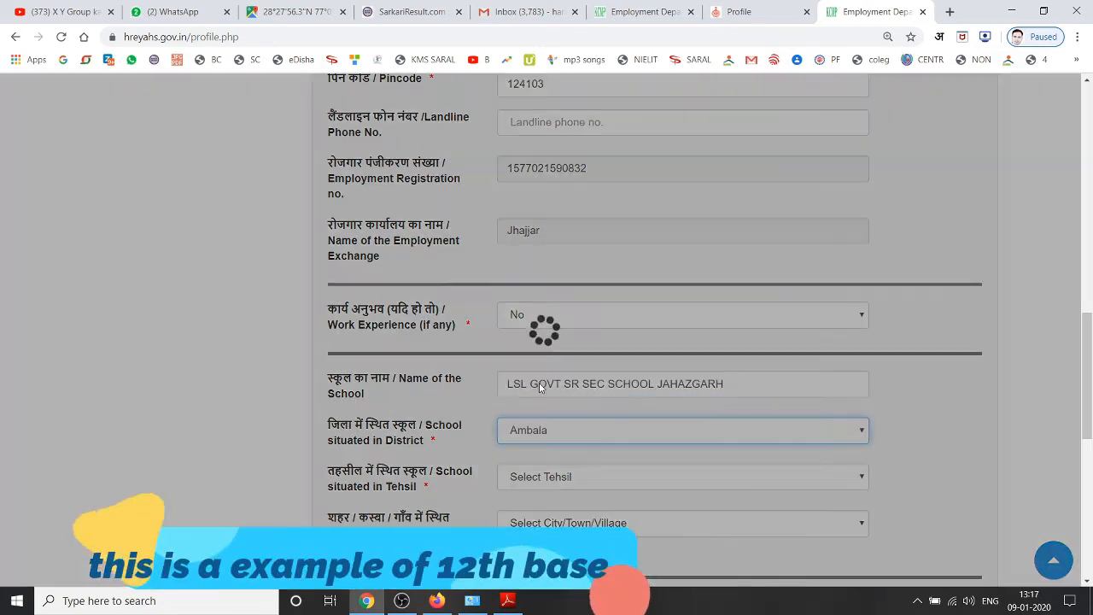
left_click(583, 441)
key("j")
key("Return")
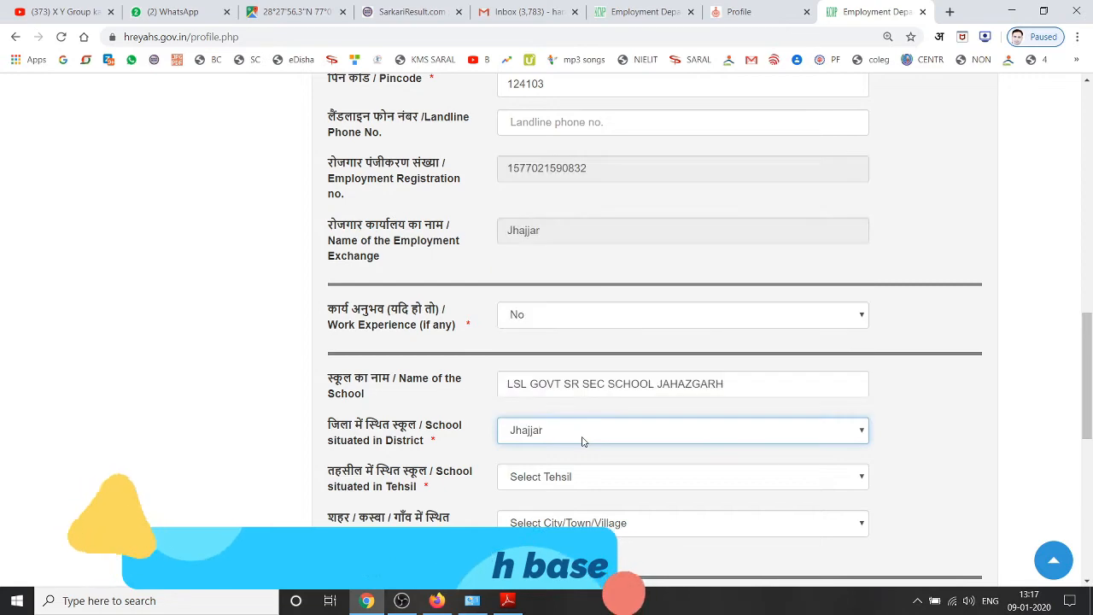
key("Tab")
key("b")
scroll(580, 437, "down", 2)
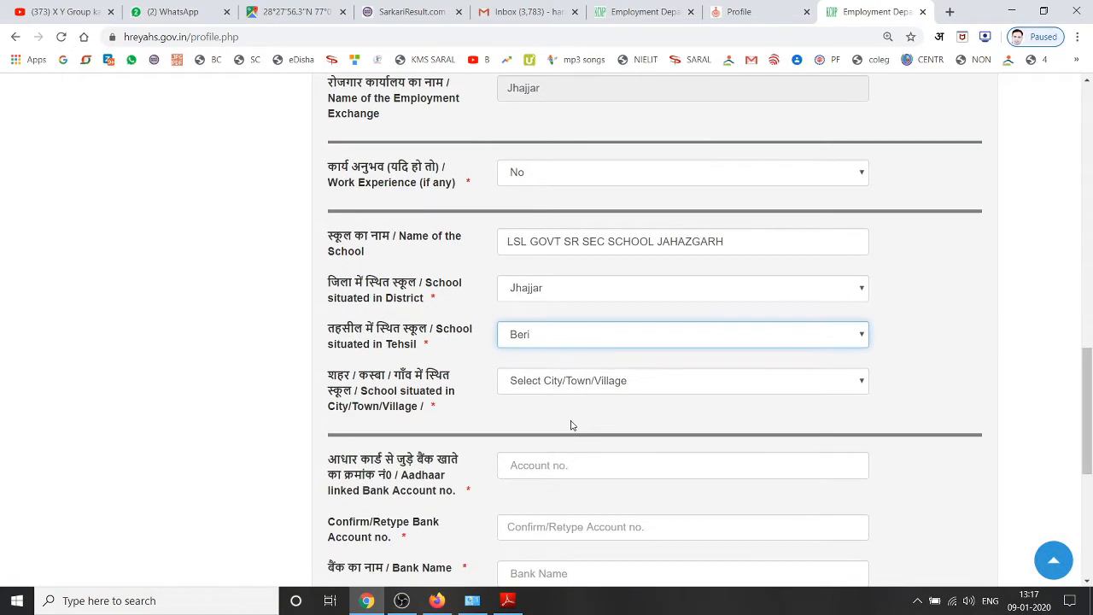
left_click(574, 382)
key("a")
key("Return")
key("j")
scroll(568, 337, "down", 2)
left_click(557, 324)
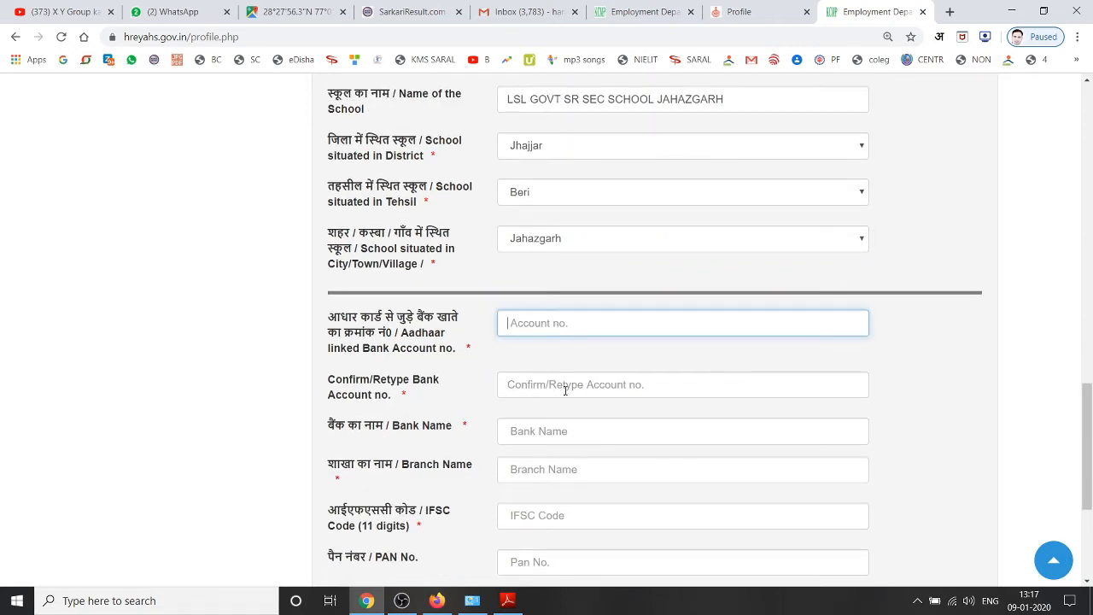
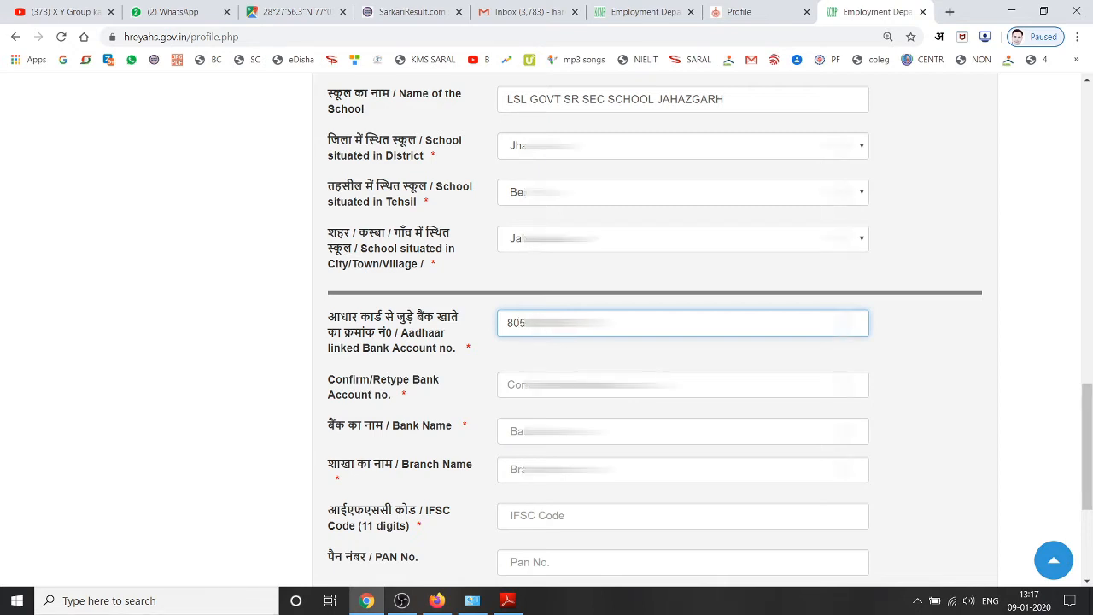
Enter and confirm the bank account number, bank HAIBANK, branch JHA and IFSC PUNB0HGB001
key("Tab")
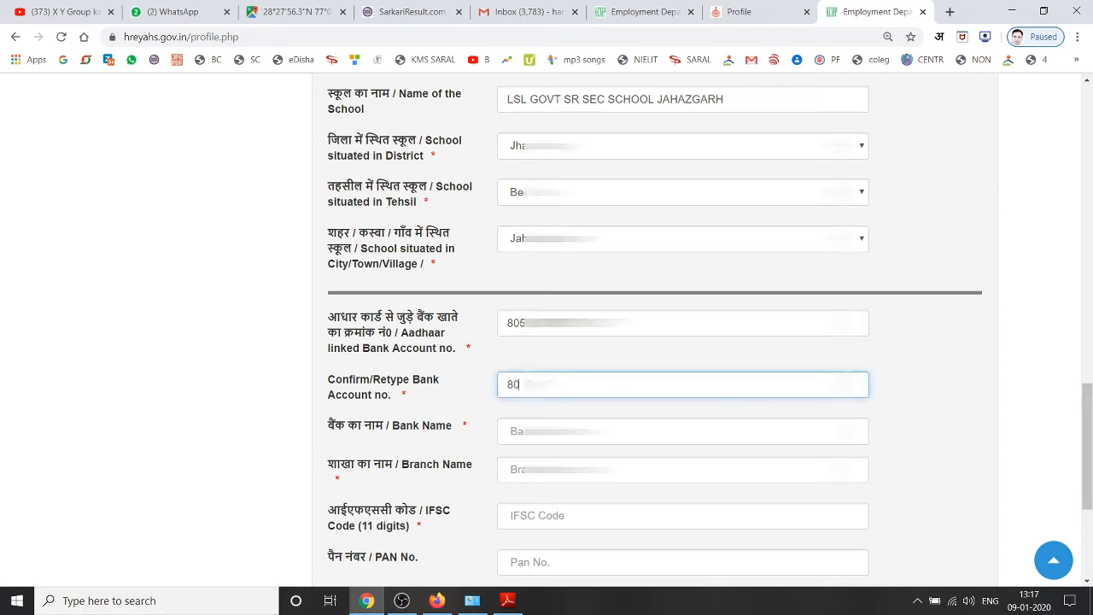
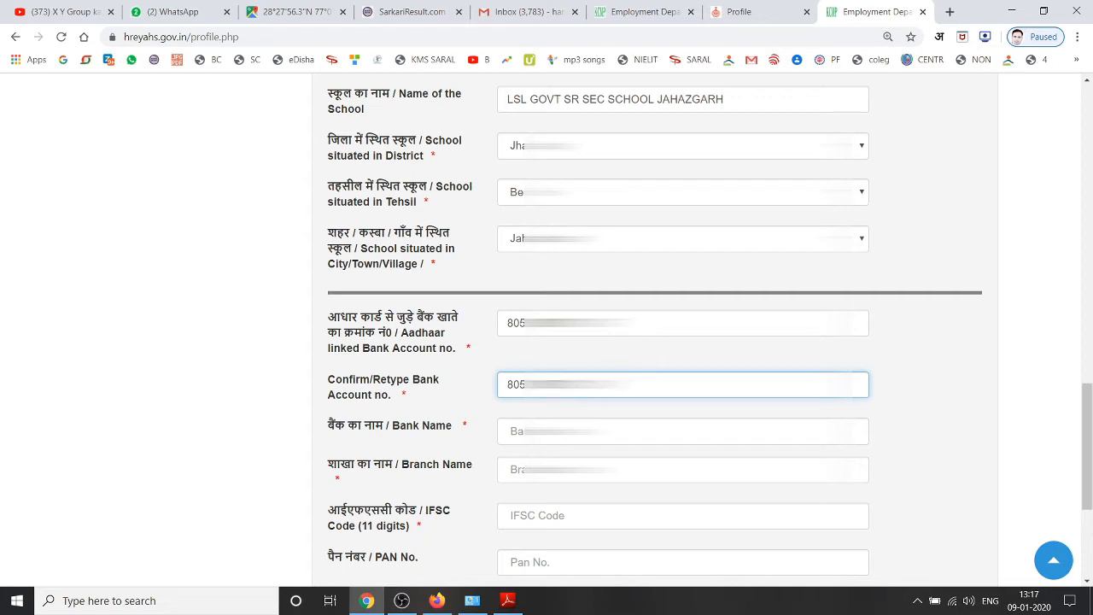
key("Tab")
type("HAI")
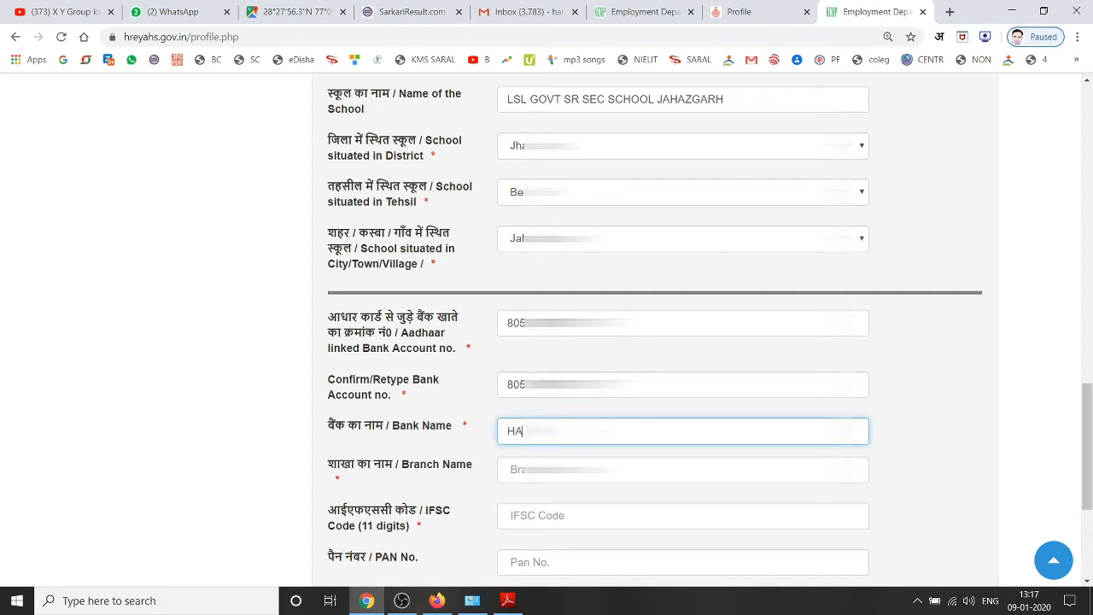
type("BANK")
key("Tab")
type("JHA")
key("Tab")
type("PUNB0HGB001")
key("Tab")
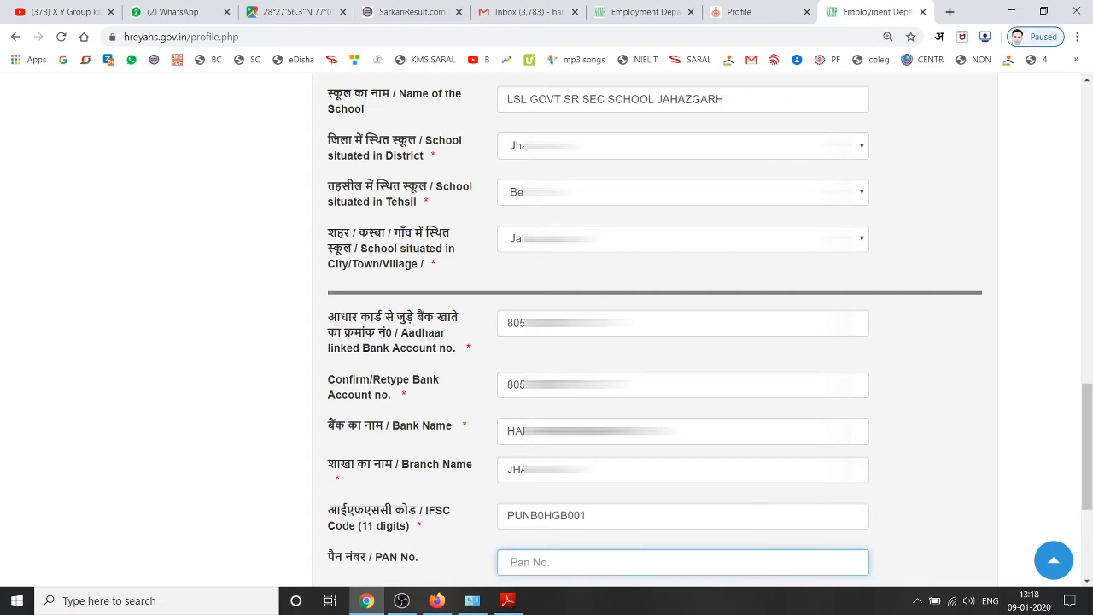
Set Differently abled to No, choose the Parliamentary and Assembly constituencies, and save
scroll(598, 384, "down", 3)
left_click(563, 409)
left_click(555, 457)
left_click(553, 457)
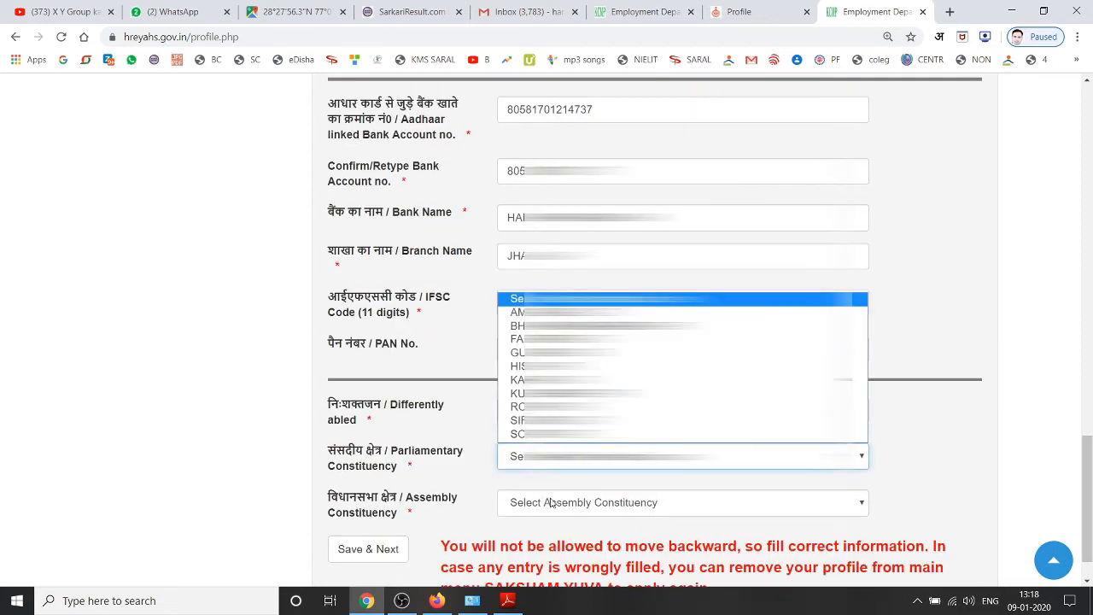
left_click(555, 406)
scroll(555, 407, "down", 1)
left_click(554, 447)
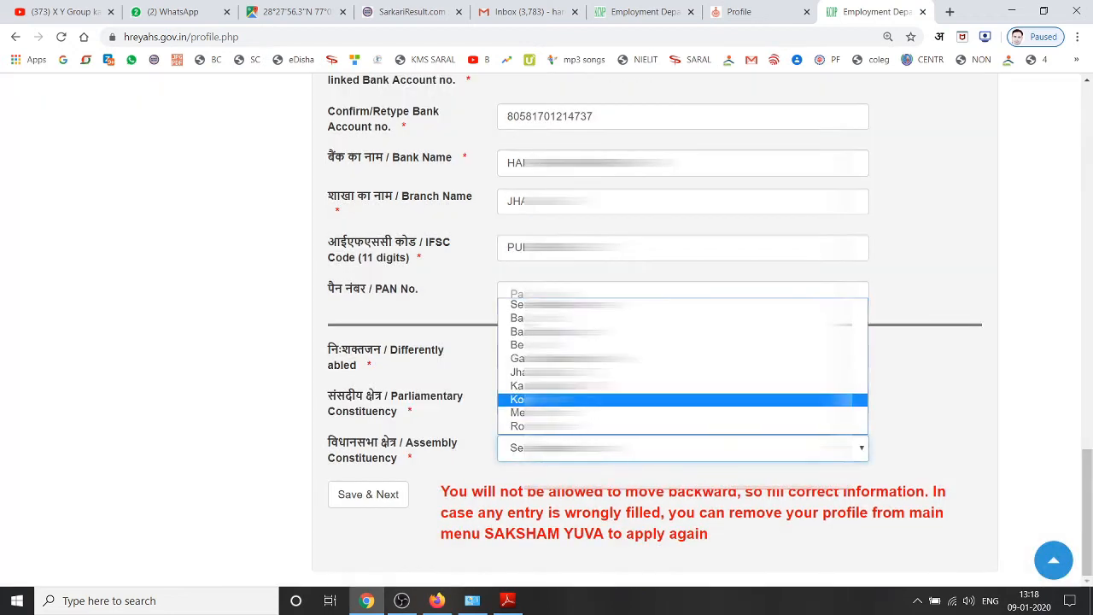
left_click(555, 372)
left_click(362, 495)
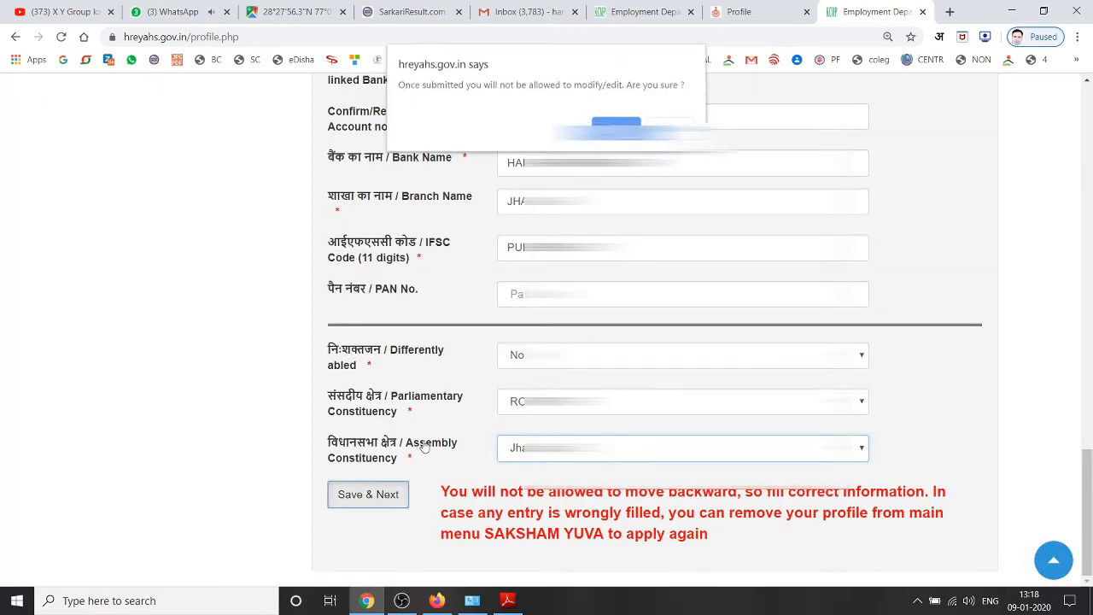
Confirm the save, set Head of Family to No and enter the head's name
key("Return")
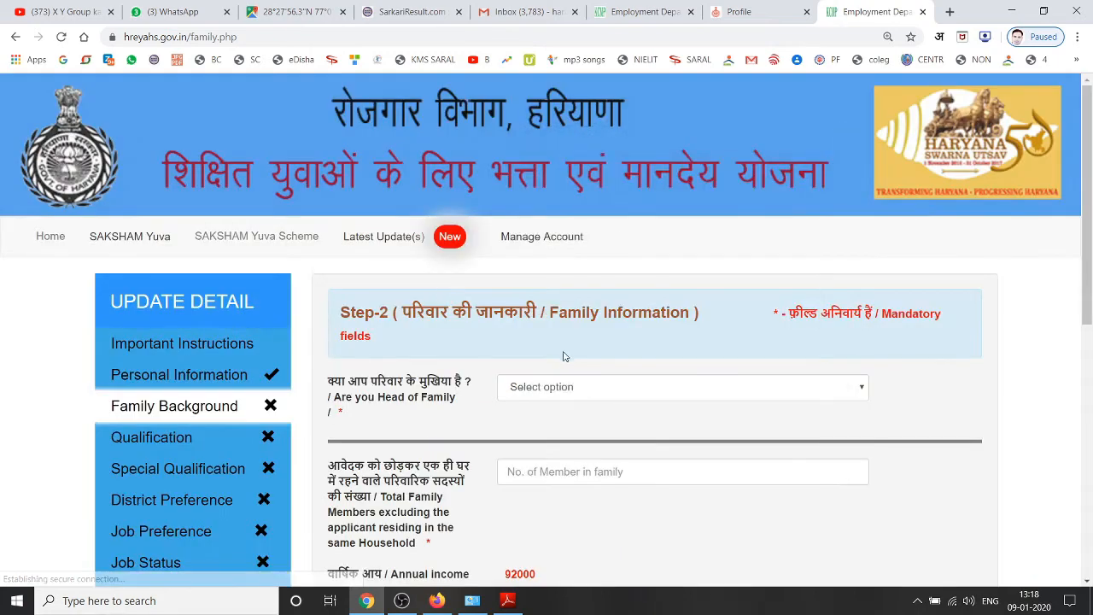
left_click(555, 386)
left_click(526, 433)
left_click(536, 447)
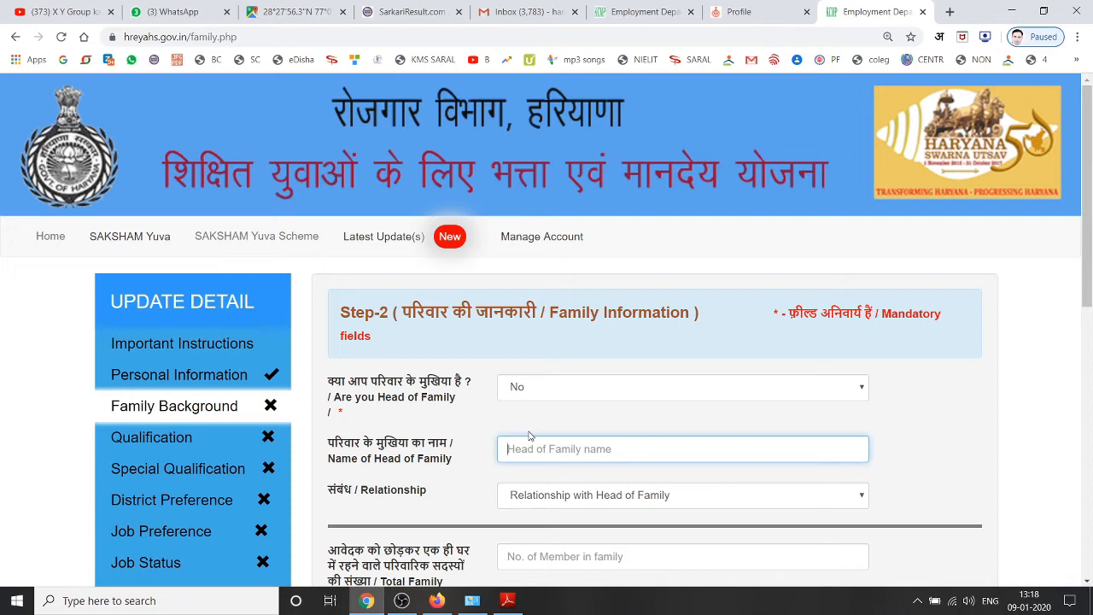
Set the head of family's relationship to Father
scroll(546, 427, "down", 1)
left_click(561, 421)
left_click(544, 171)
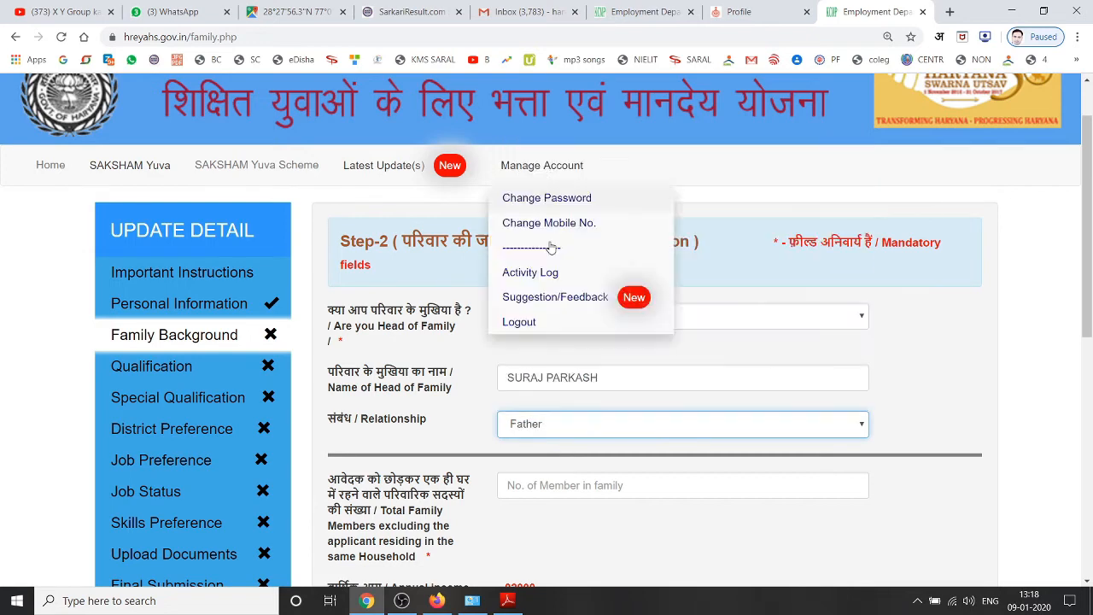
scroll(546, 341, "down", 2)
left_click(547, 346)
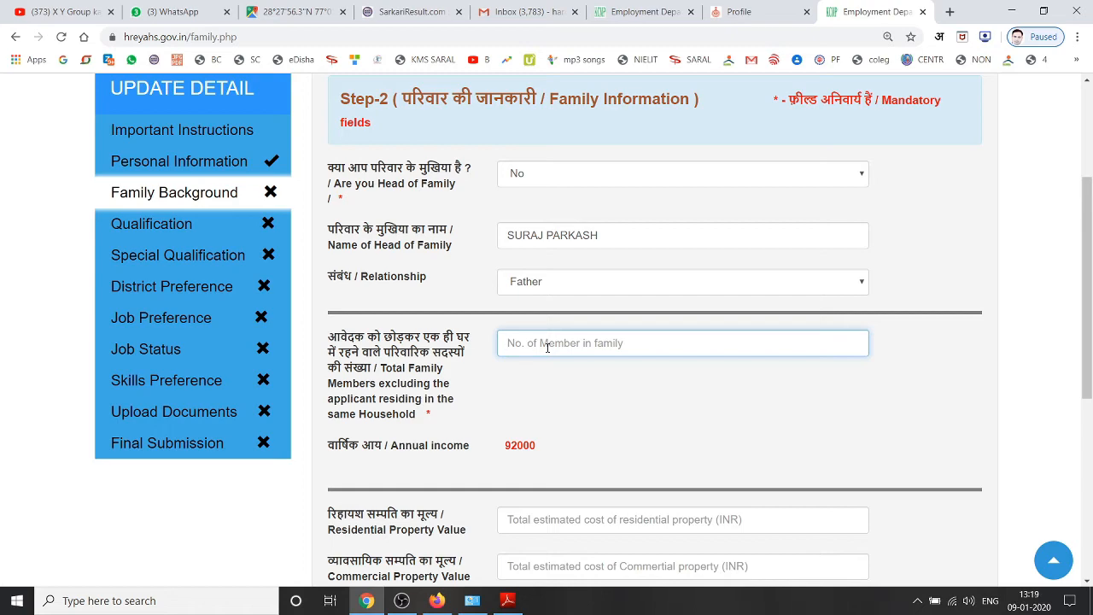
Enter 4 family members and set the house as an Owned Pacca House
type("4")
scroll(547, 346, "down", 5)
left_click(555, 365)
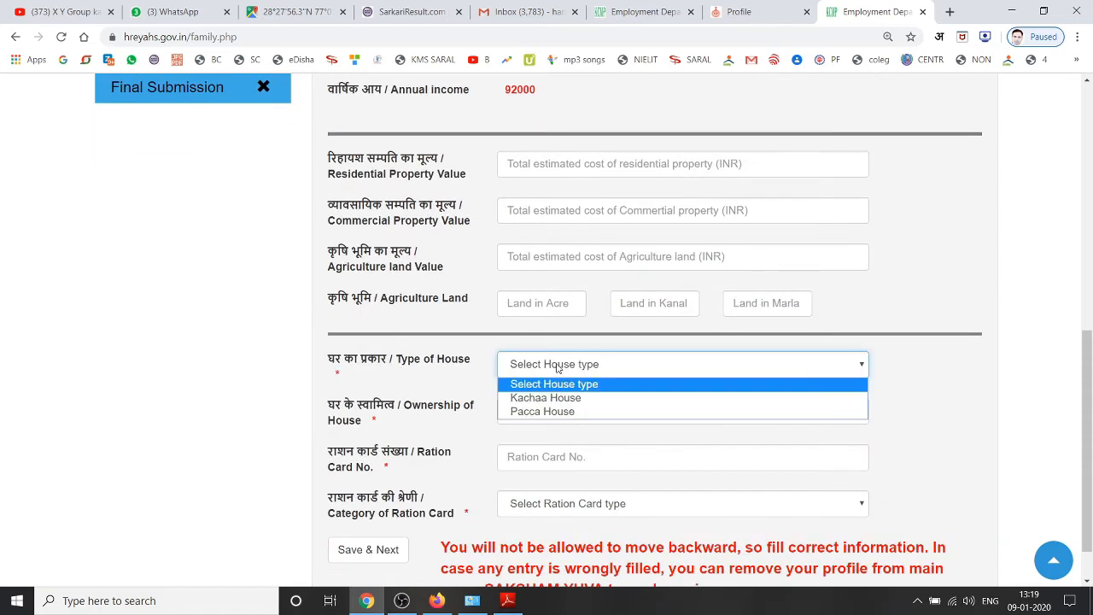
left_click(546, 411)
left_click(549, 410)
left_click(551, 443)
Set the ration card category to Below Poverty Line, enter the card number, and save
left_click(553, 460)
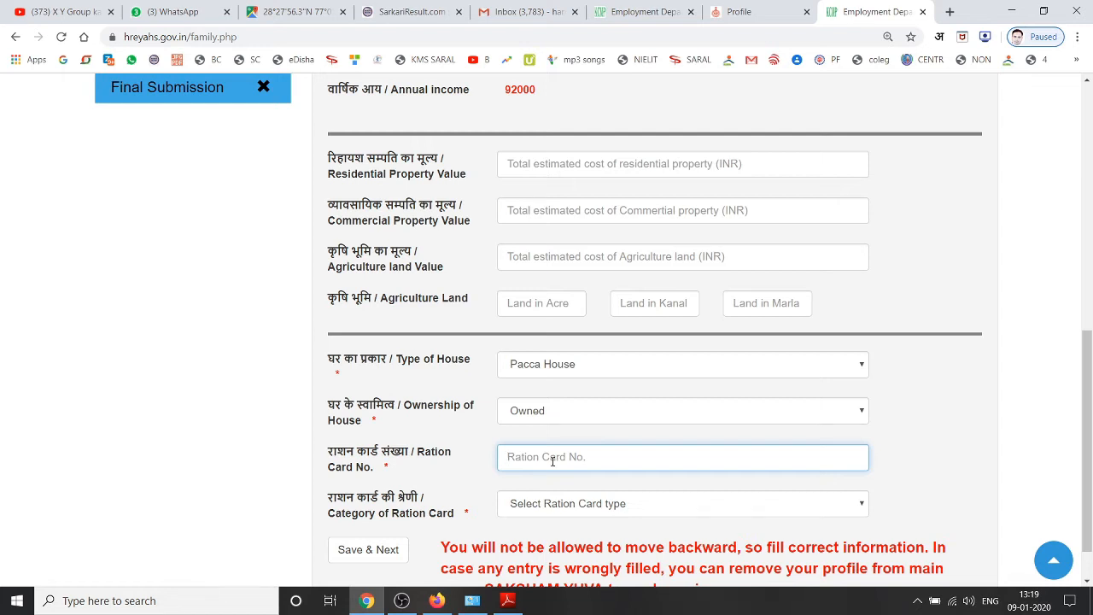
left_click(538, 503)
left_click(539, 536)
left_click(537, 458)
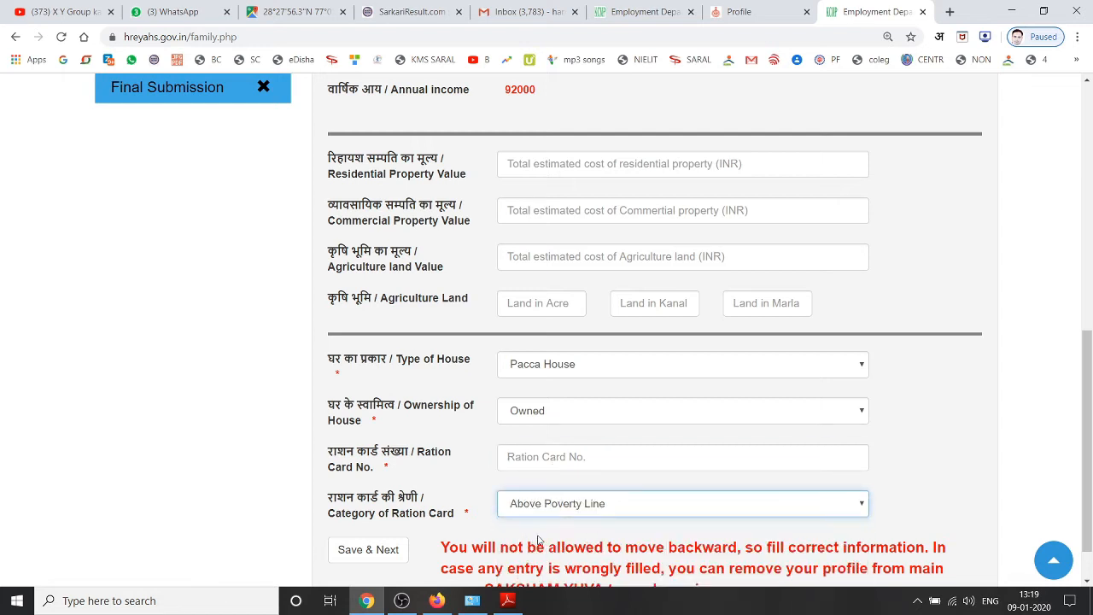
left_click(562, 507)
left_click(557, 549)
scroll(546, 512, "down", 1)
left_click(530, 401)
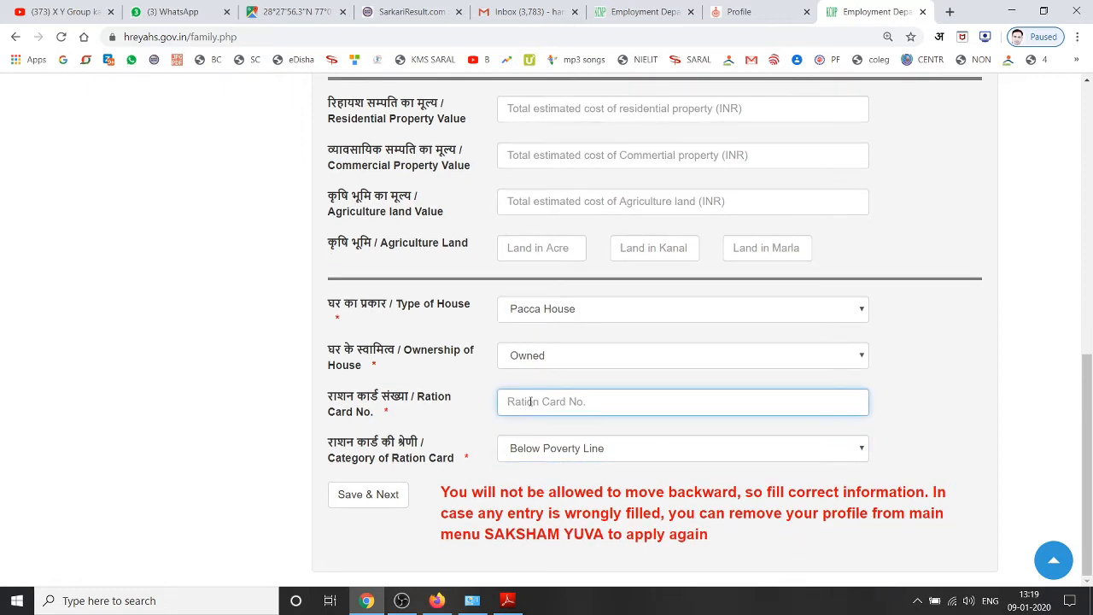
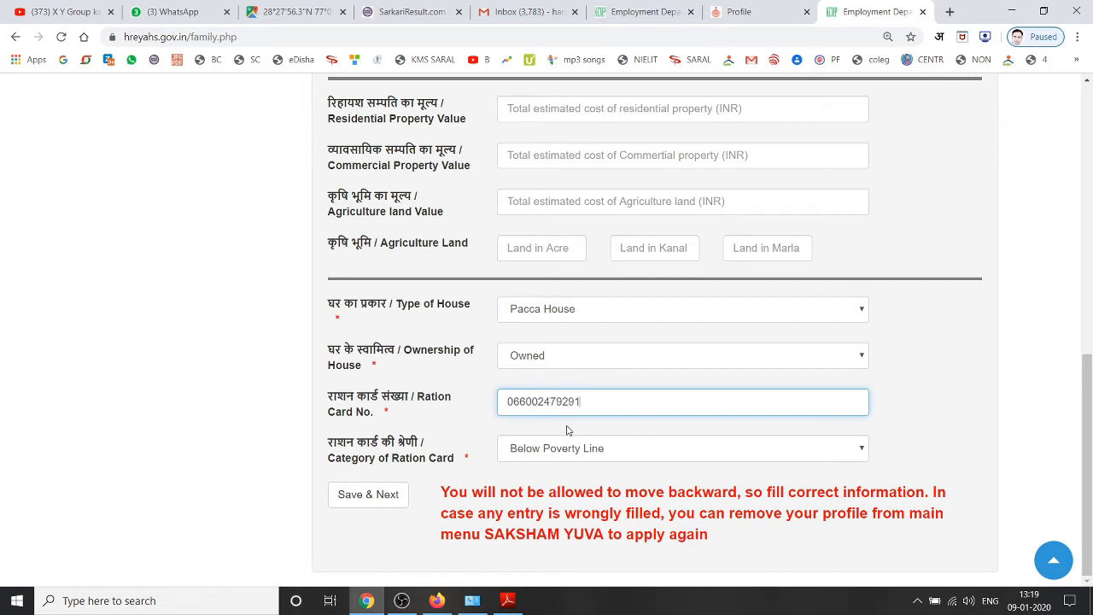
left_click(359, 494)
Confirm the save and add a Matric qualification with board HBSE BHIWANI
left_click(612, 137)
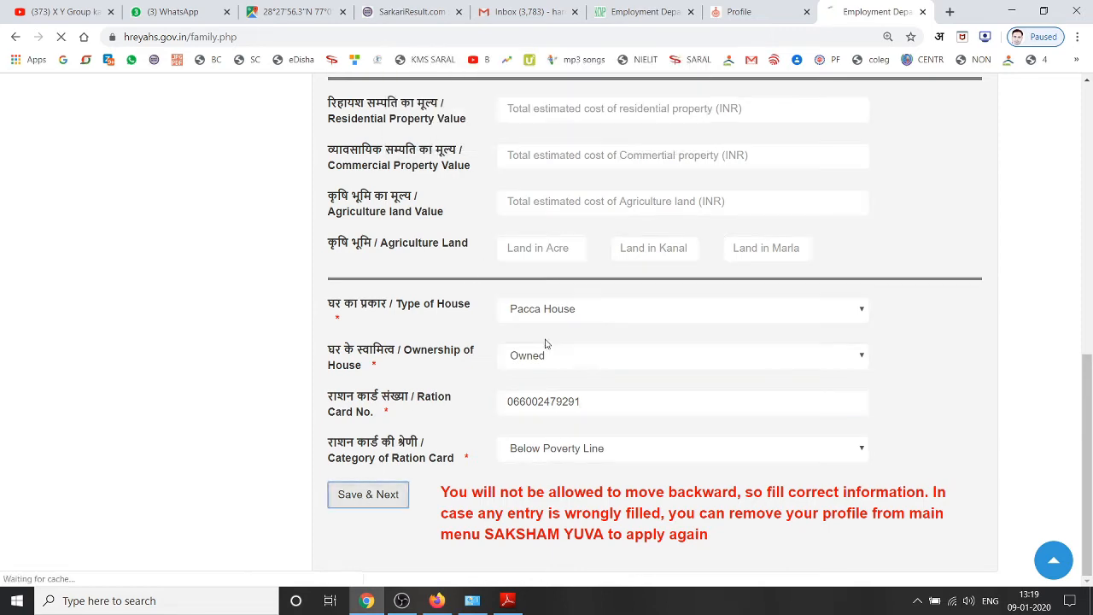
left_click(549, 383)
left_click(119, 213)
left_click(107, 246)
left_click(291, 211)
type("HBSE BHIWANI")
Enter the school's name as the institute, fixing text typed into the board field
key("Tab")
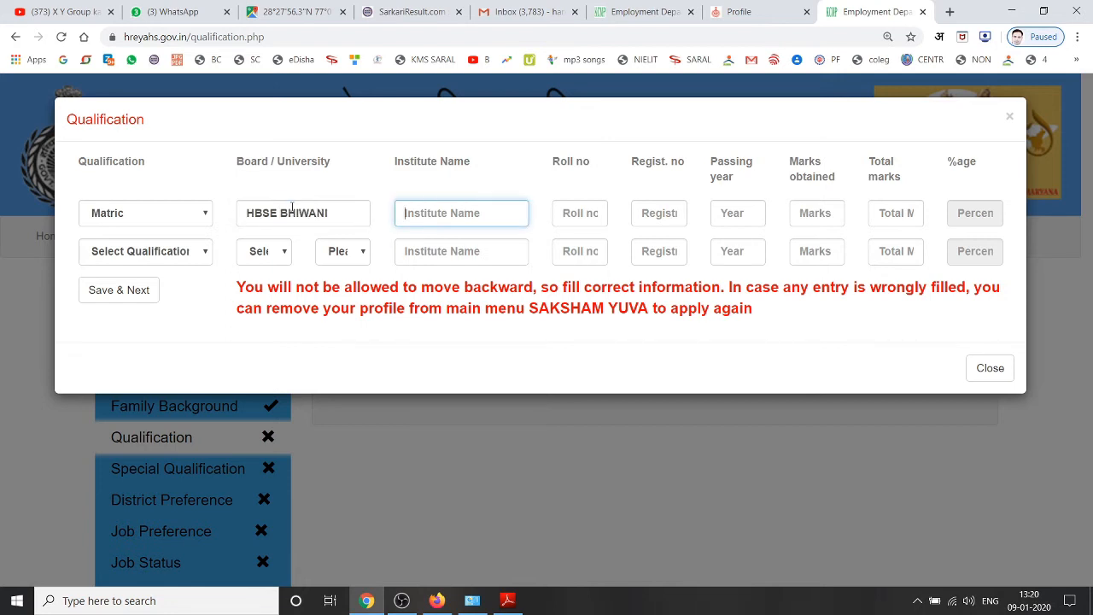
type("GOVT SR SEC")
left_click(291, 209)
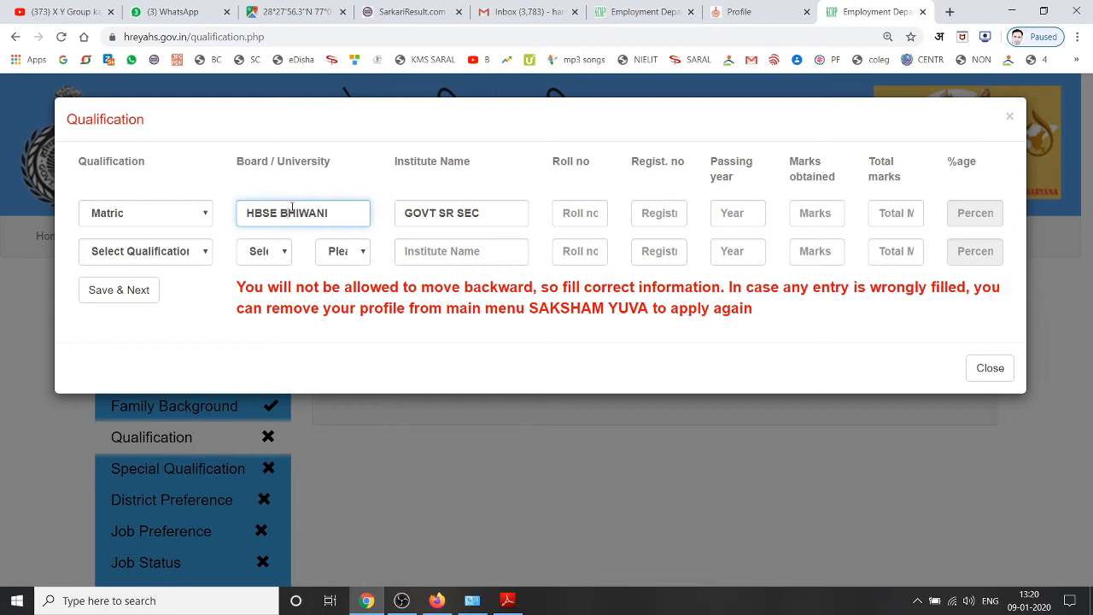
type("SCHOOL")
key("BackSpace")
key("BackSpace")
key("BackSpace")
key("BackSpace")
key("BackSpace")
key("BackSpace")
key("Tab")
key("End")
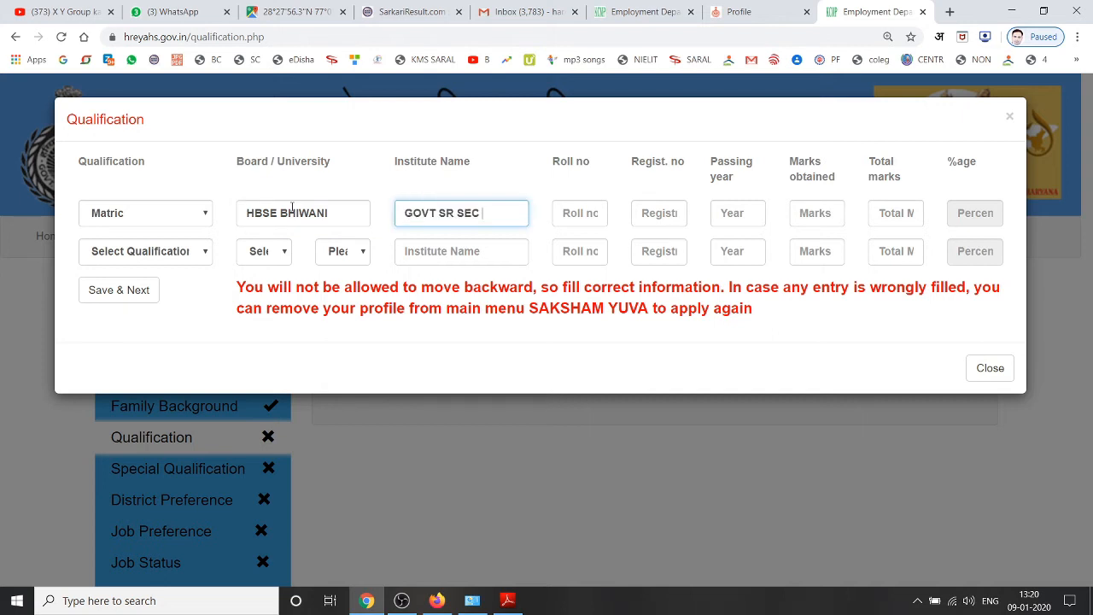
type("SCHOOL KHERI KHU")
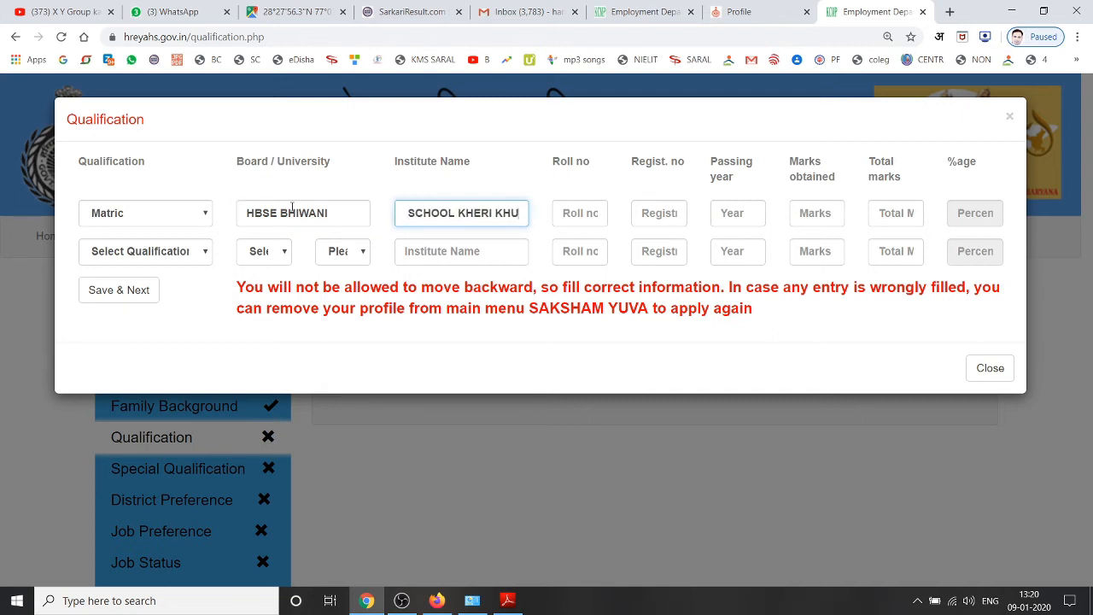
Enter the Matric roll number and registration number in uppercase
key("Tab")
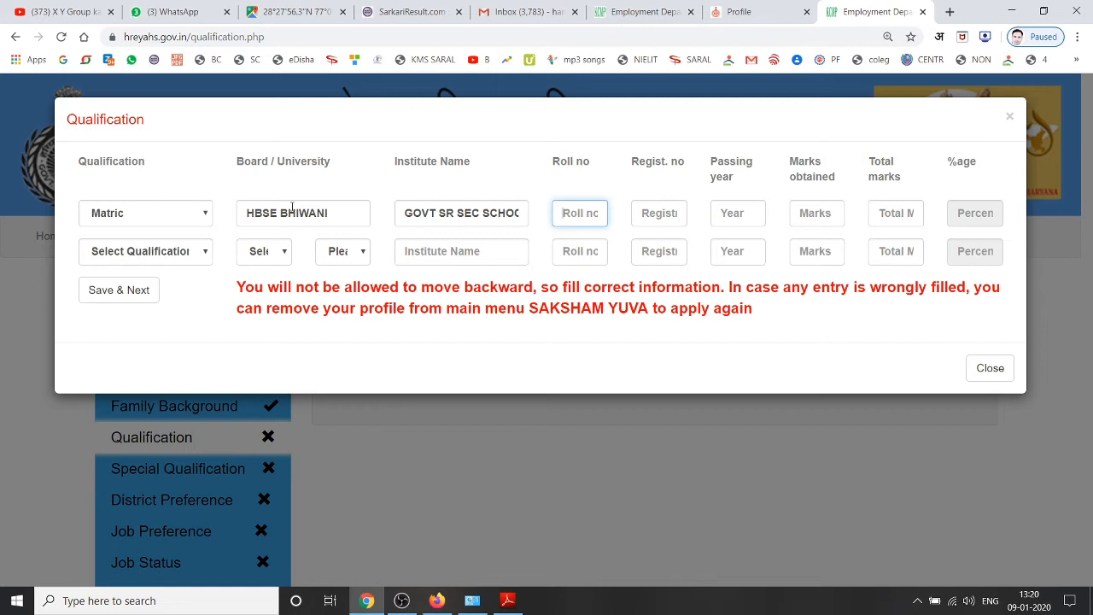
key("Tab")
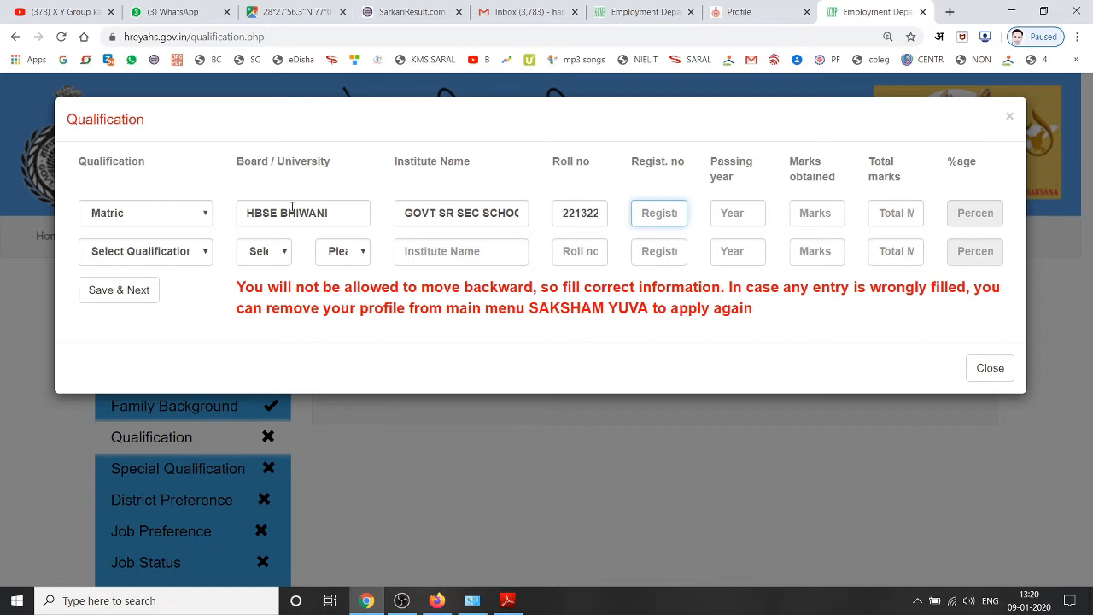
key("ctrl+a")
key("Tab")
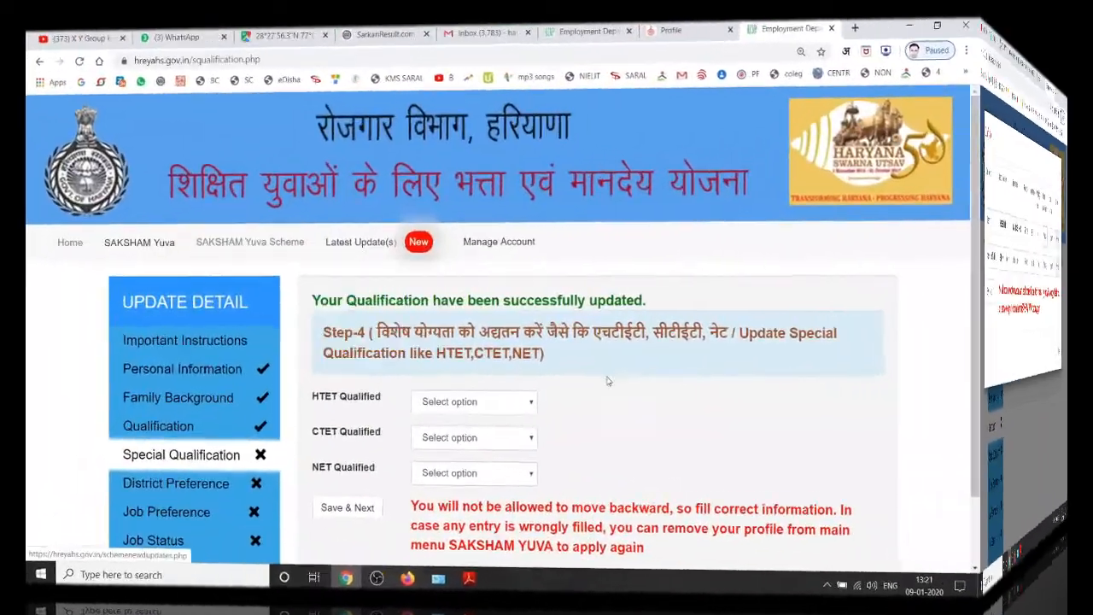
Set HTET, CTET and NET to NO and save the special qualifications
left_click(512, 409)
left_click(478, 441)
left_click(512, 409)
left_click(483, 453)
key("Tab")
key("n")
key("Tab")
key("n")
key("Tab")
key("Return")
left_click(601, 141)
Choose Jhajjar as the preferred district and save it
left_click(385, 446)
left_click(376, 275)
scroll(408, 440, "down", 1)
left_click(384, 399)
left_click(608, 139)
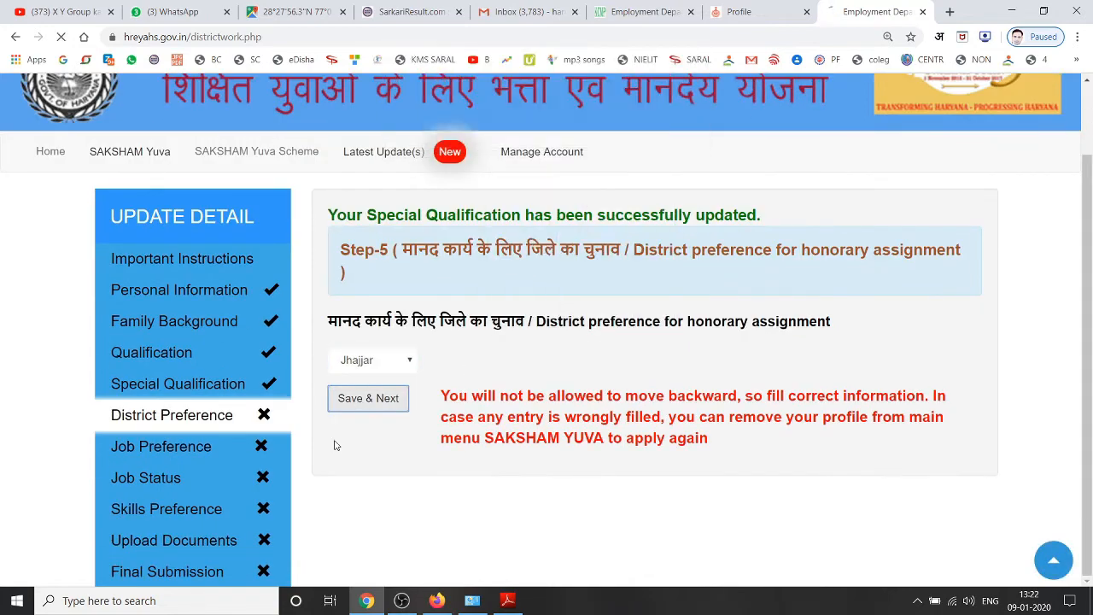
Set the first job preference to Information, Education and Communication
left_click(399, 439)
left_click(375, 204)
left_click(389, 443)
left_click(436, 209)
left_click(392, 433)
left_click(444, 232)
Choose job preferences two to five, starting with Union Government Schemes, and save them
left_click(511, 444)
left_click(597, 257)
left_click(617, 448)
left_click(644, 327)
left_click(712, 446)
left_click(706, 328)
left_click(829, 442)
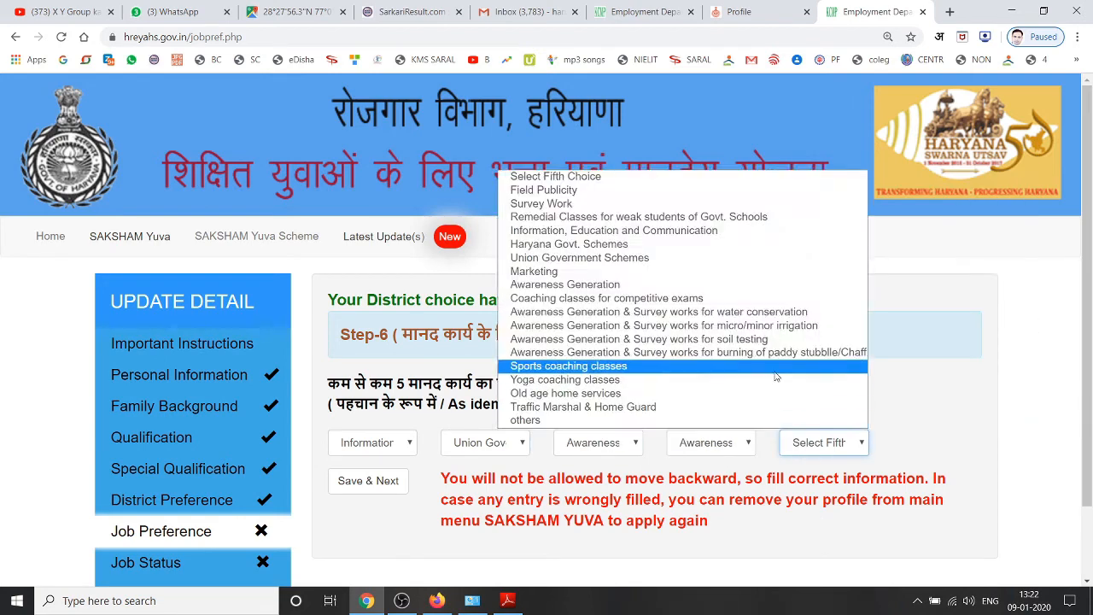
left_click(564, 339)
left_click(368, 480)
left_click(614, 131)
Record member 1 as a working Father, with his name, age 50 and income 92000
scroll(600, 195, "down", 1)
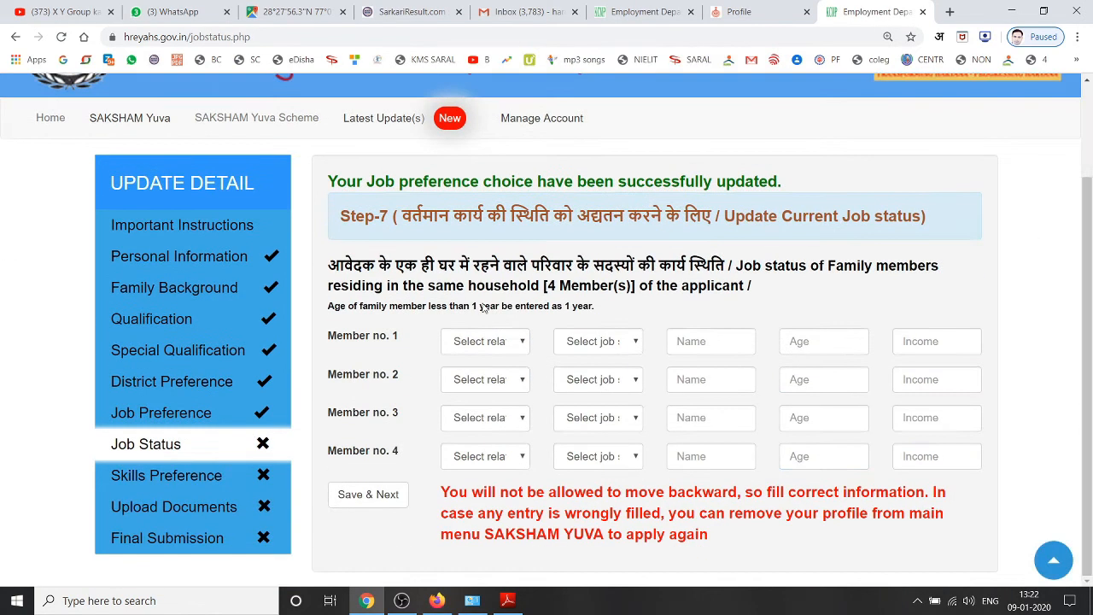
left_click(485, 341)
left_click(495, 134)
left_click(574, 344)
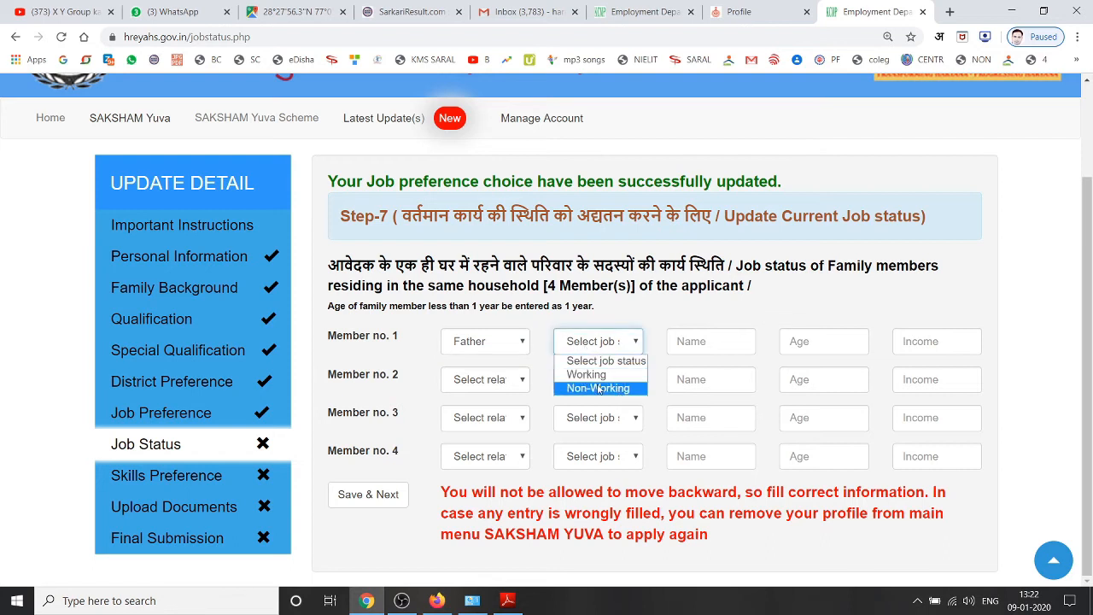
left_click(585, 373)
left_click(695, 336)
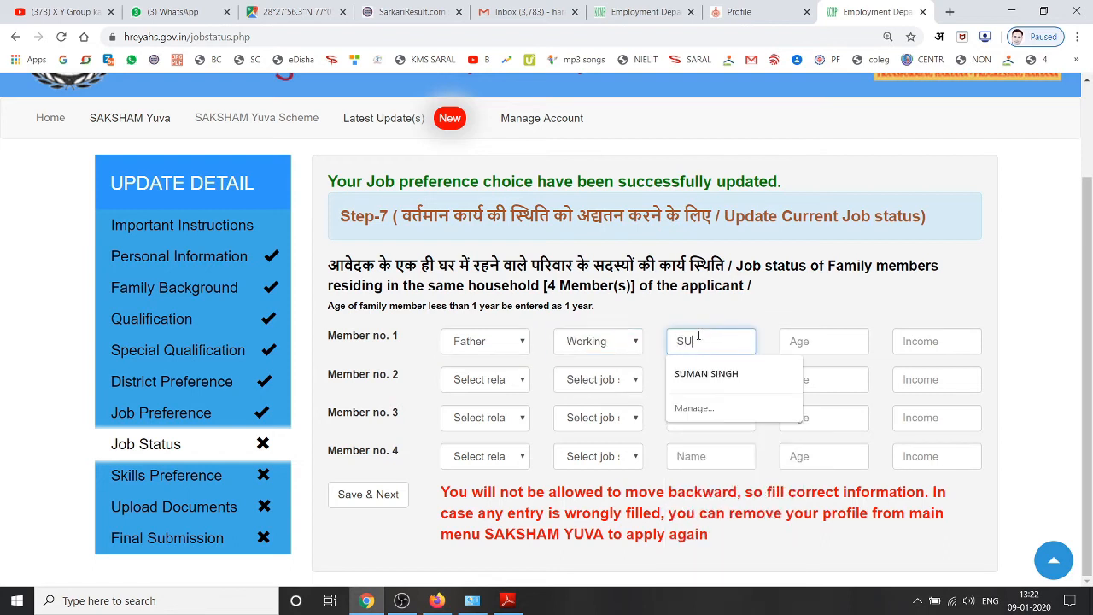
key("Tab")
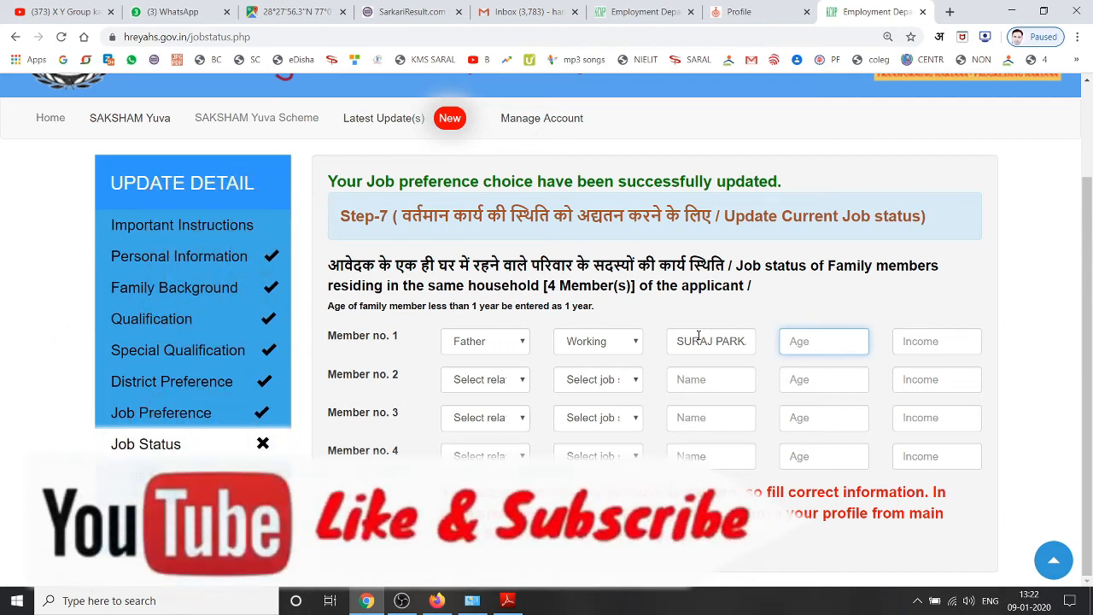
type("50")
key("Tab")
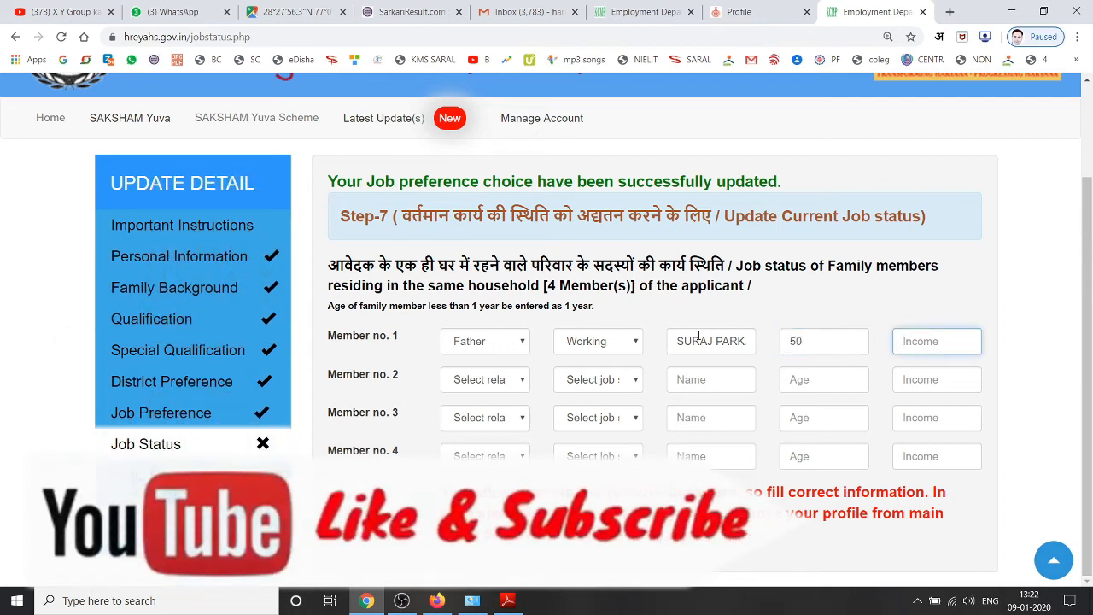
type("92000")
Record member 2 as a Non-Working Mother, with her name, age 45 and income 0
key("Tab")
key("m")
key("Tab")
key("n")
key("Tab")
type("KAVITA")
key("Tab")
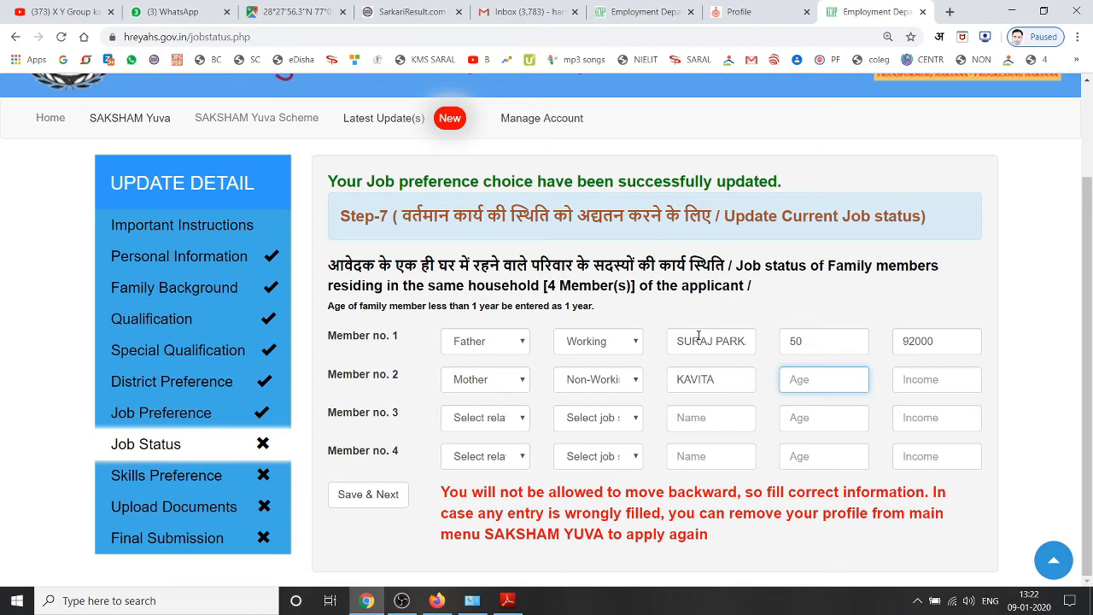
type("45")
key("Tab")
type("0")
key("Tab")
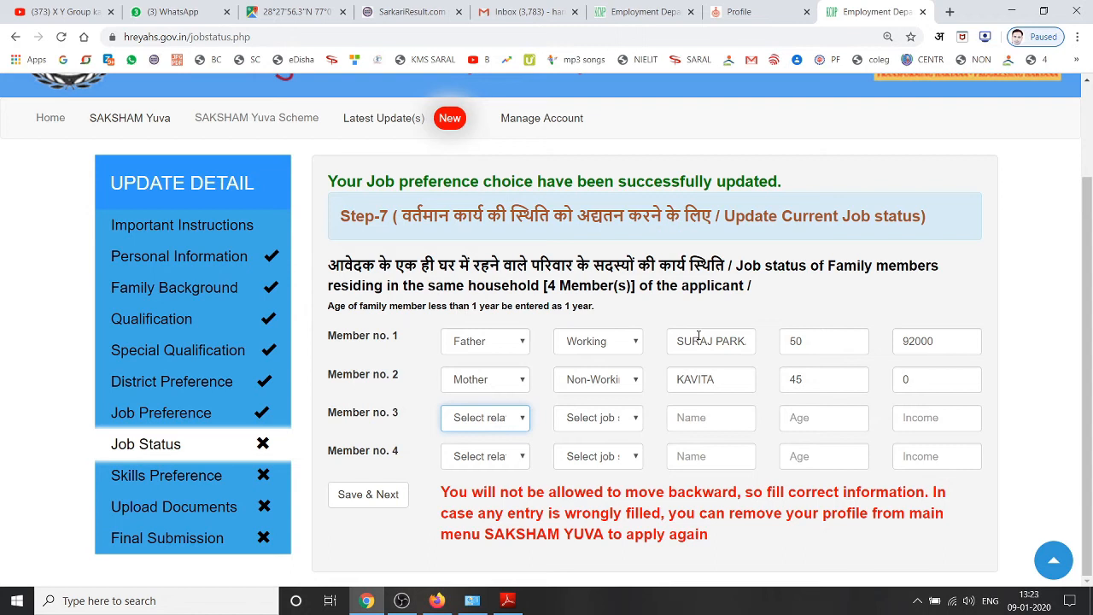
Record member 3 as a Non-Working Brother with his name, then save the job status
key("b")
key("Tab")
key("n")
key("Tab")
type("vika")
key("BackSpace")
key("BackSpace")
key("BackSpace")
key("BackSpace")
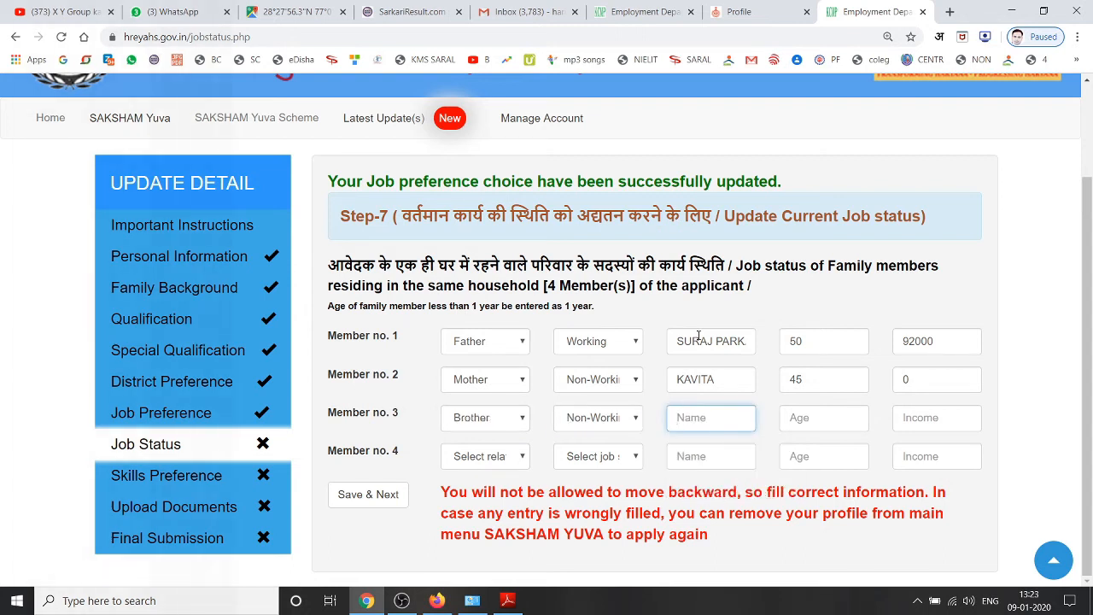
type("VIKASH")
left_click(368, 494)
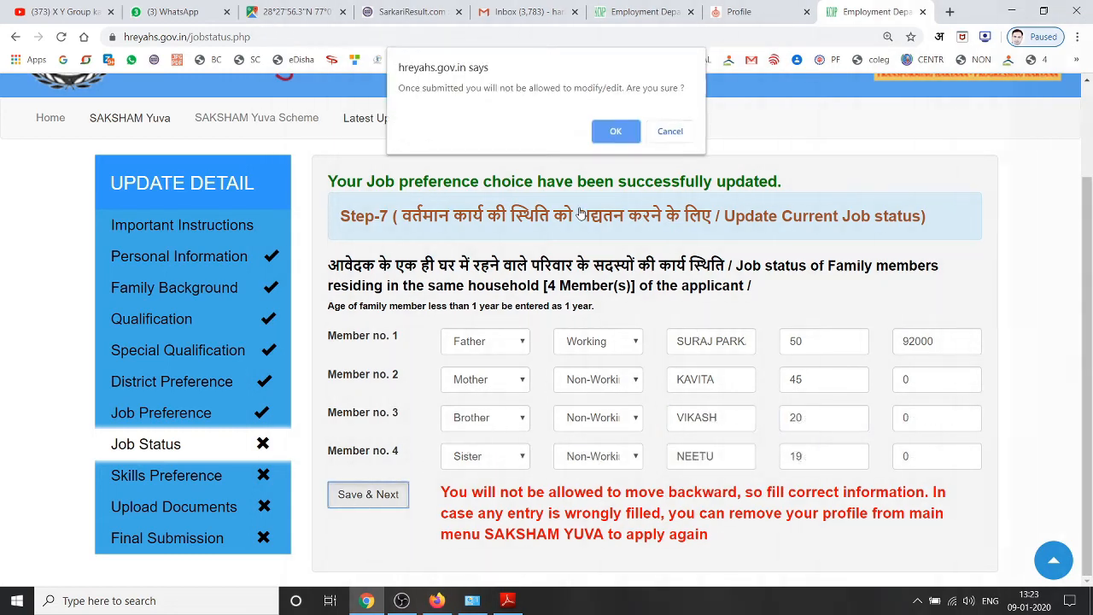
Confirm the Job Status save, then set preferences 2–6: Banking, Construction, Electronics, Food Processing, Healthcare
left_click(622, 128)
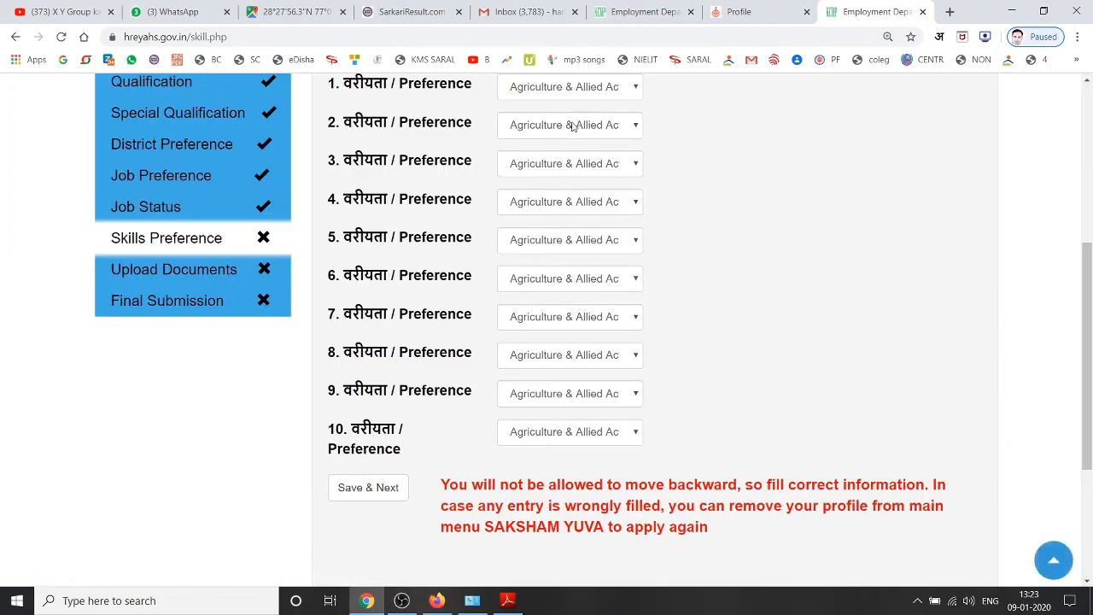
left_click(572, 125)
left_click(570, 169)
left_click(571, 163)
left_click(570, 219)
left_click(567, 201)
left_click(555, 275)
left_click(559, 241)
left_click(556, 321)
left_click(555, 279)
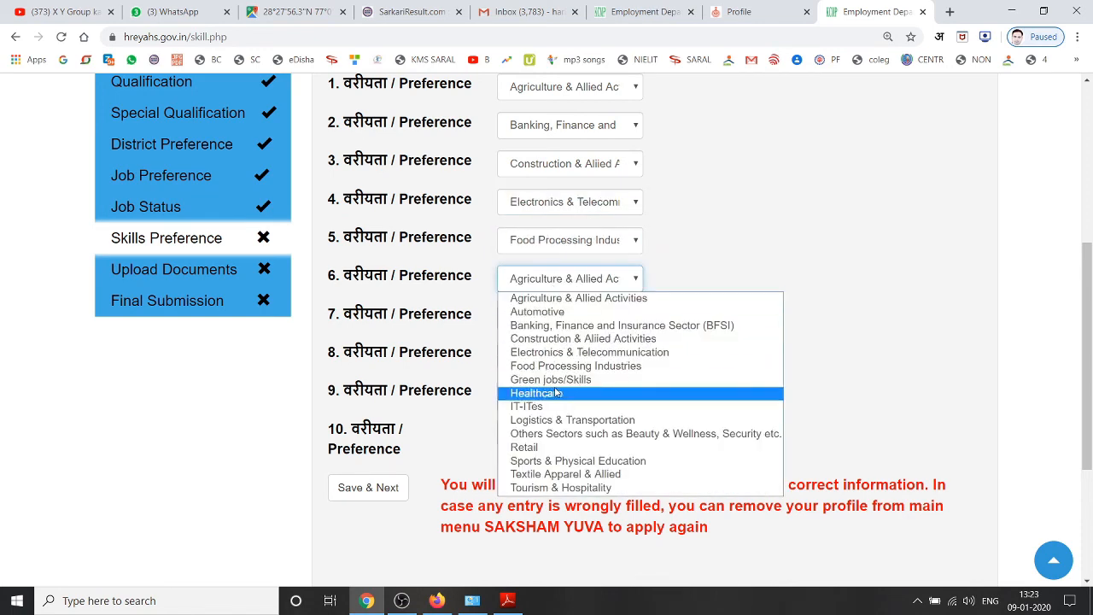
left_click(561, 387)
Set preferences 7–10 to IT-ITes, Logistics & Transportation, Others Sectors and Retail, then save
scroll(570, 290, "down", 1)
left_click(568, 245)
left_click(563, 376)
left_click(563, 283)
left_click(564, 423)
left_click(563, 322)
left_click(568, 475)
left_click(567, 367)
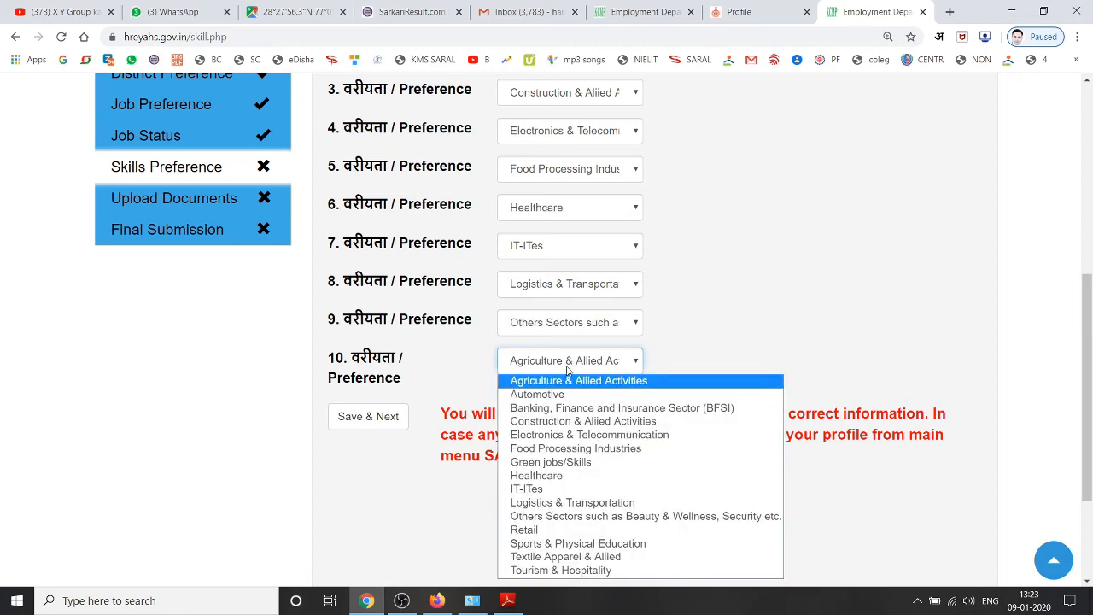
left_click(524, 529)
left_click(397, 414)
left_click(616, 129)
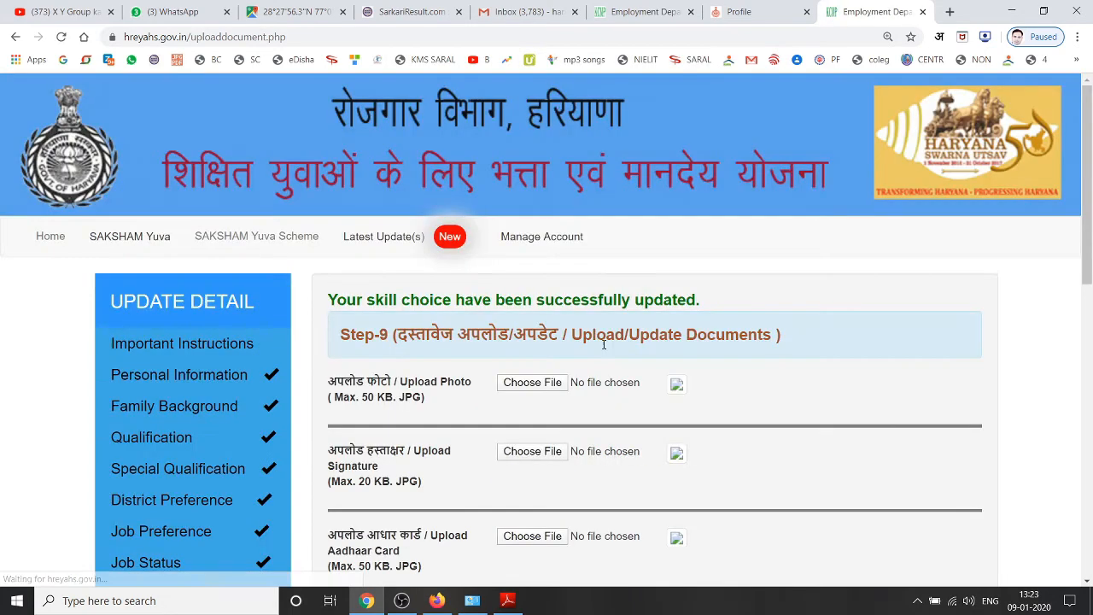
scroll(552, 284, "down", 3)
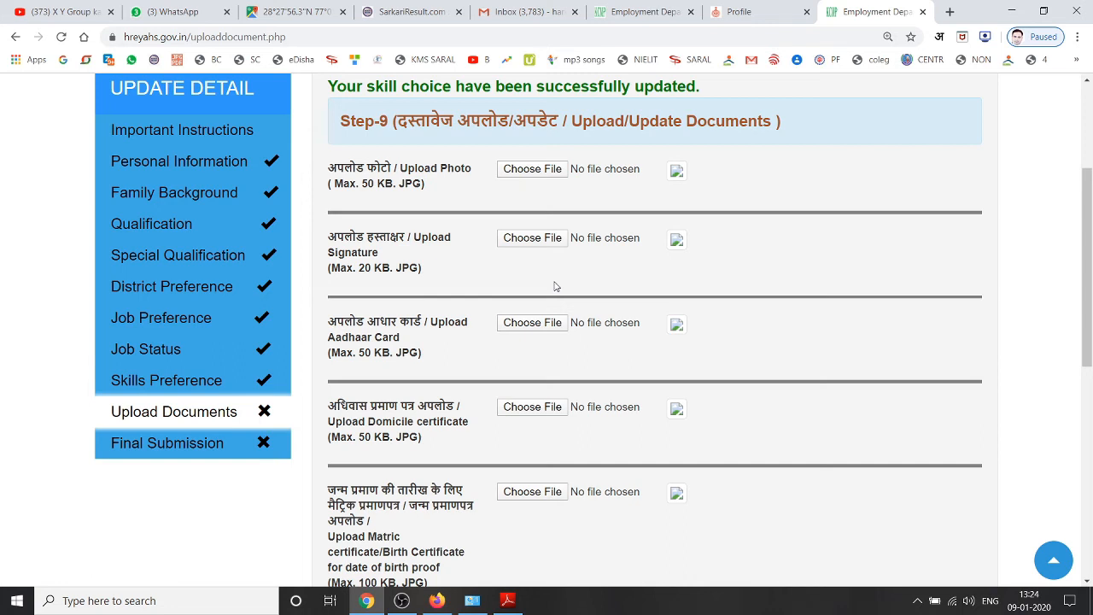
Minimize the browser to reveal the Windows desktop
left_click(1091, 602)
Refresh the desktop and start a new scan on the HP DJ 2130 from Devices and Printers
right_click(471, 166)
left_click(526, 218)
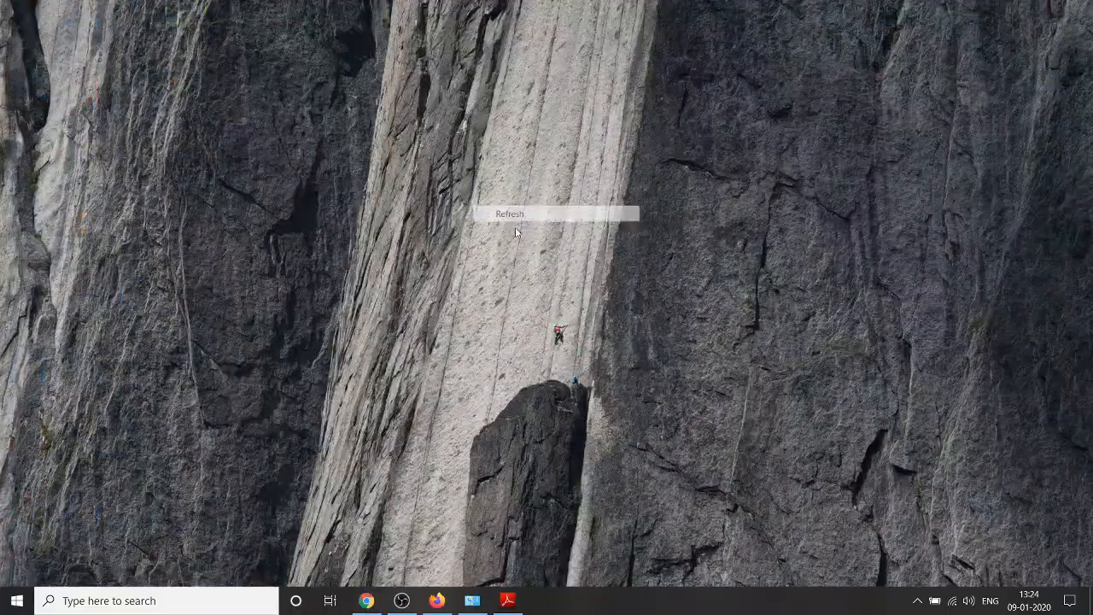
left_click(467, 608)
right_click(192, 248)
left_click(247, 303)
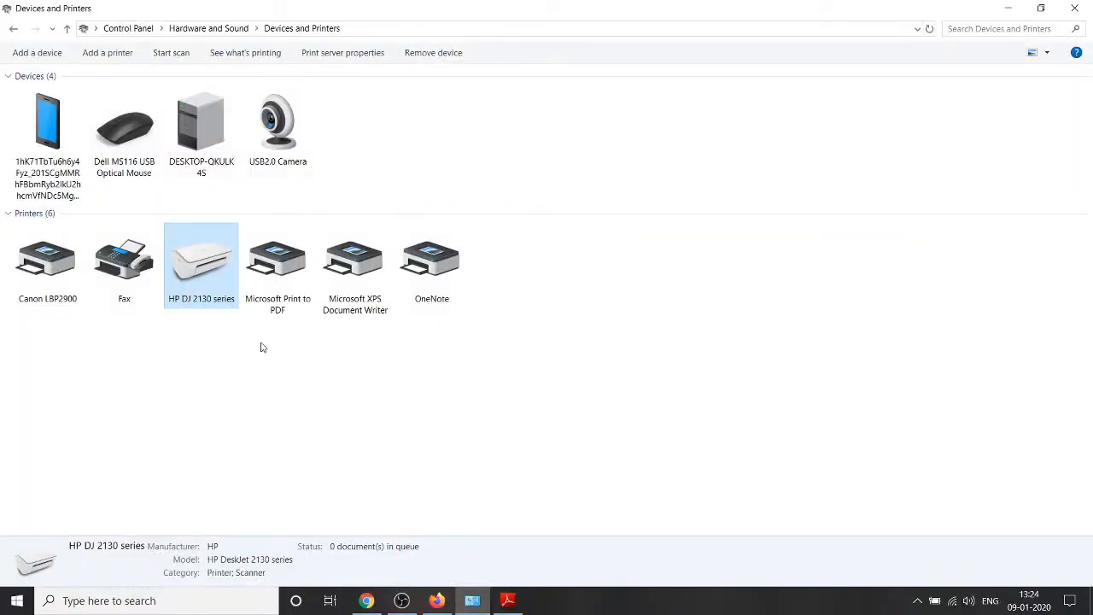
Preview the page, crop to the small top-right area, and scan it
left_click(564, 469)
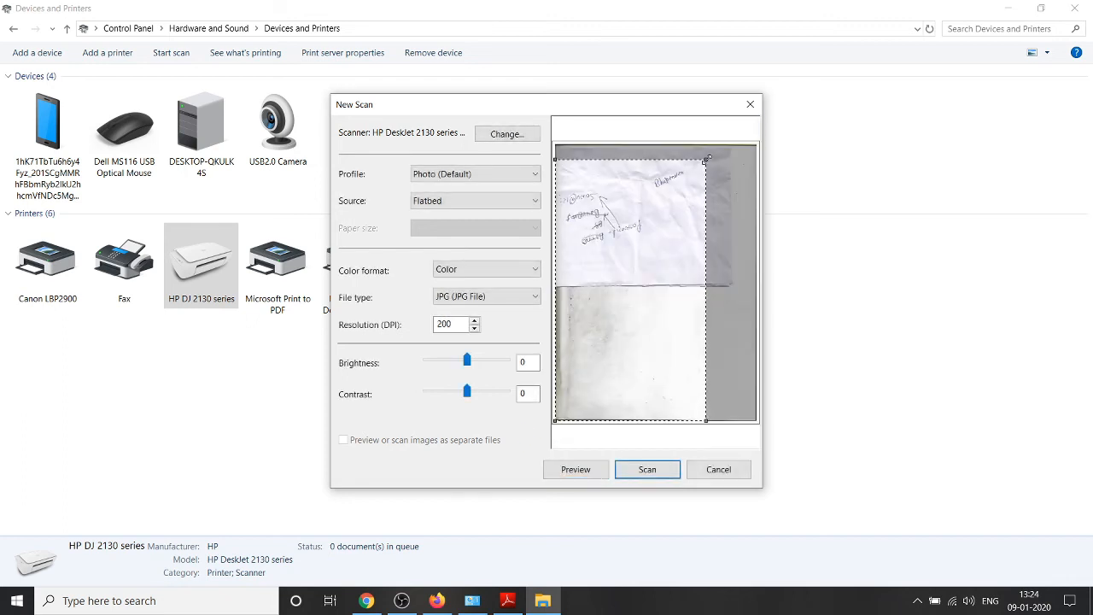
left_click_drag(557, 417, 643, 196)
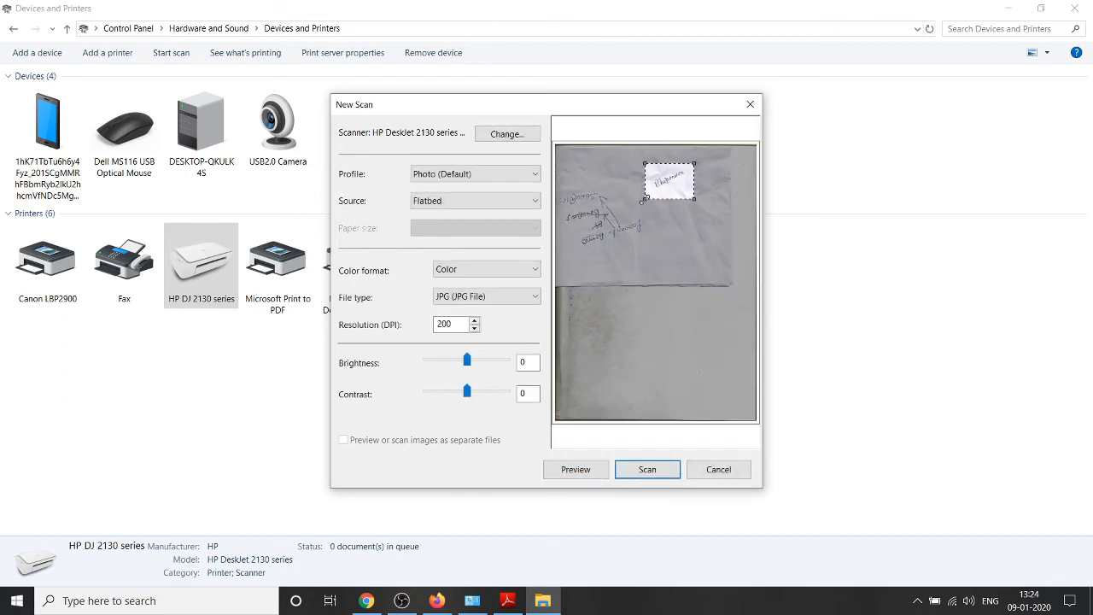
left_click(645, 469)
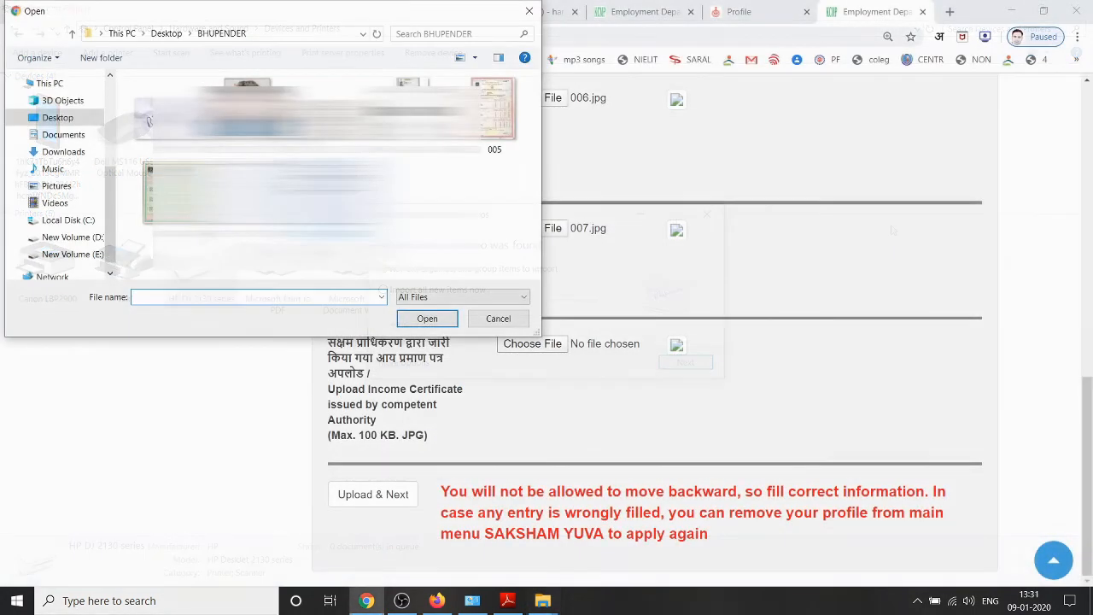
Attach 008.jpg as the income certificate and upload the documents
type("008")
left_click(427, 319)
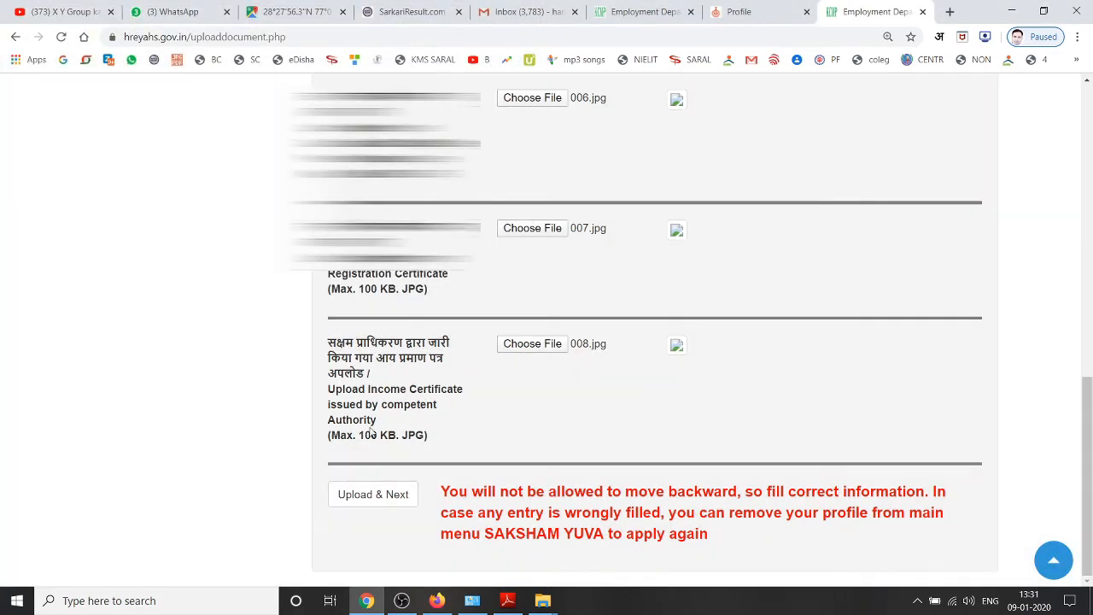
left_click(373, 494)
Make and confirm the final submission of the declaration
scroll(470, 416, "down", 3)
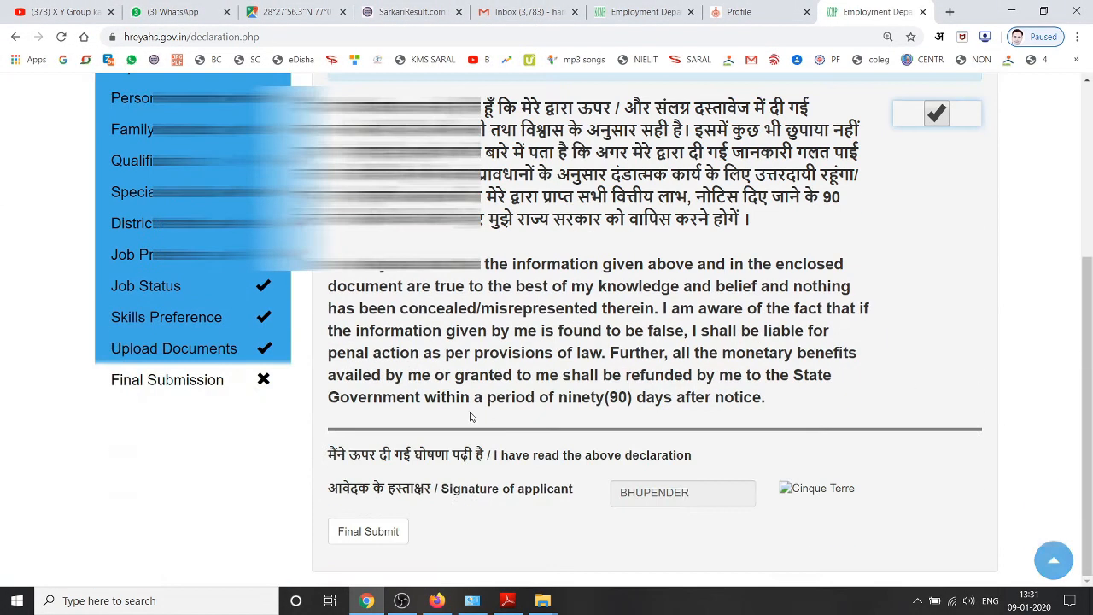
left_click(368, 531)
left_click(616, 130)
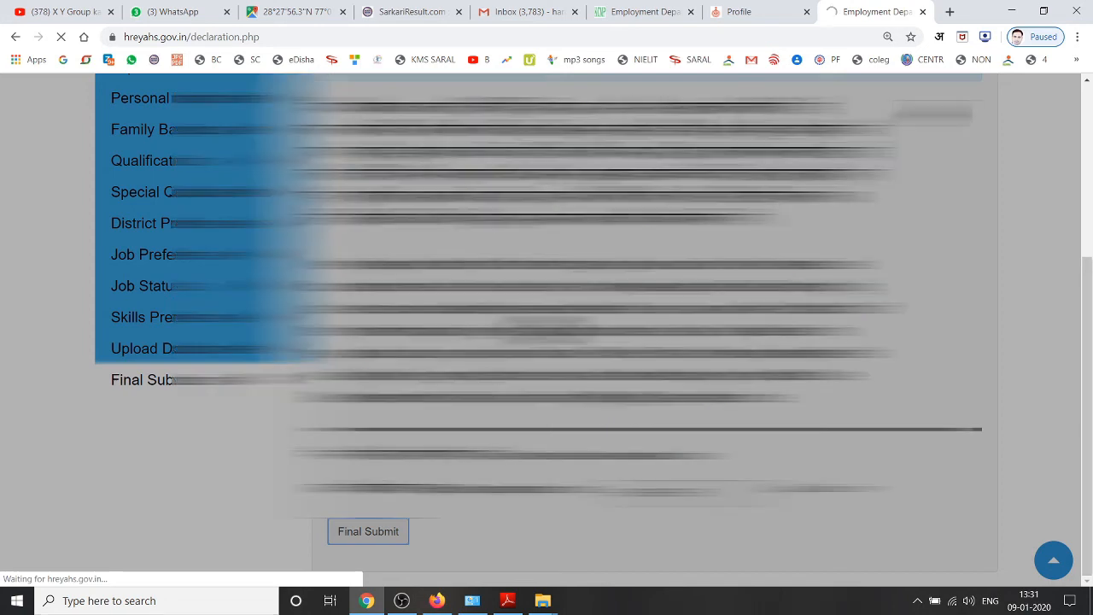
Print the applicant detail page from the bottom PRINT button and the print preview
scroll(546, 341, "down", 15)
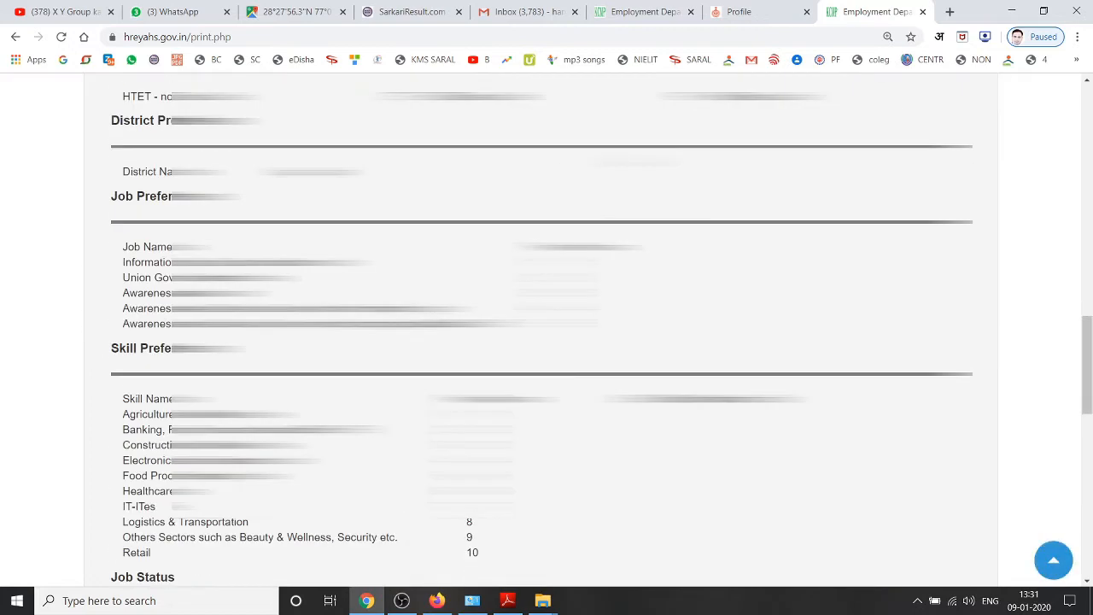
scroll(546, 342, "down", 10)
left_click(131, 560)
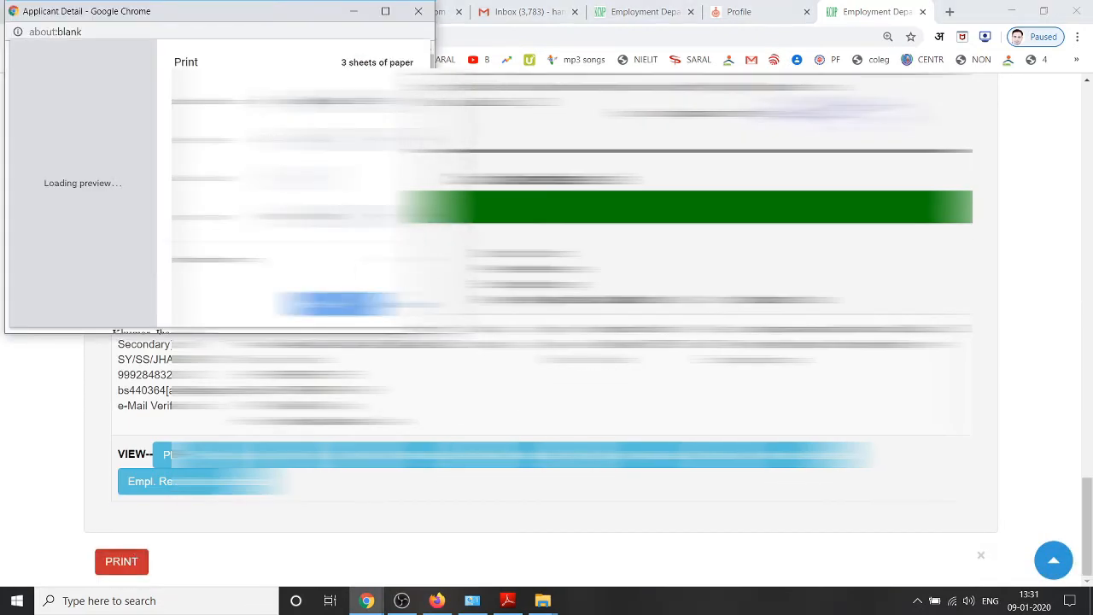
left_click(337, 304)
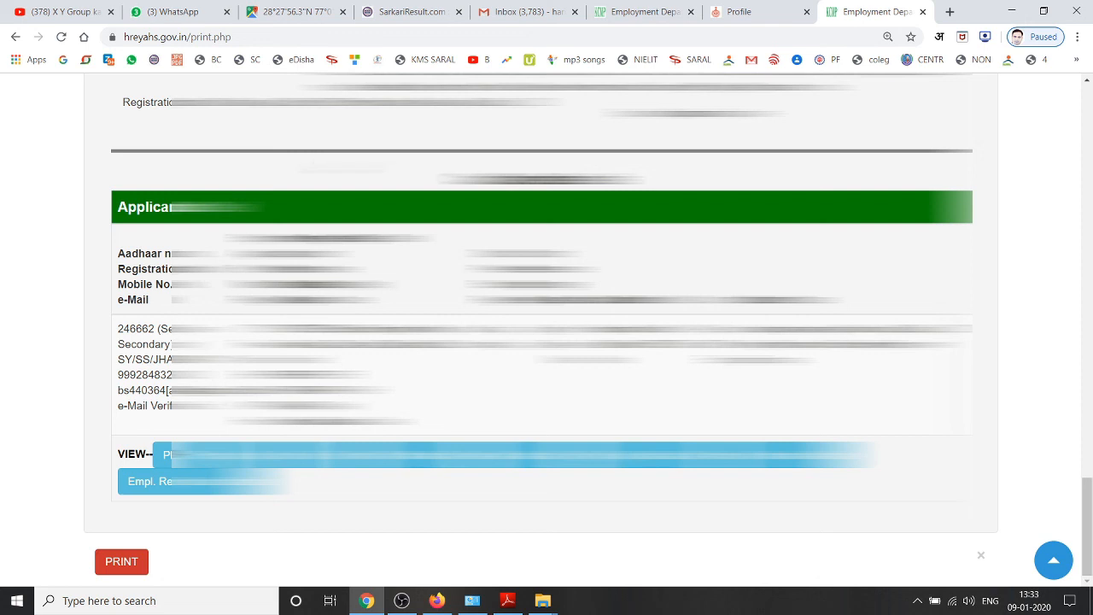
Close Accounting Voucher.pdf in Adobe Reader, then switch Chrome to the WhatsApp tab
left_click(507, 601)
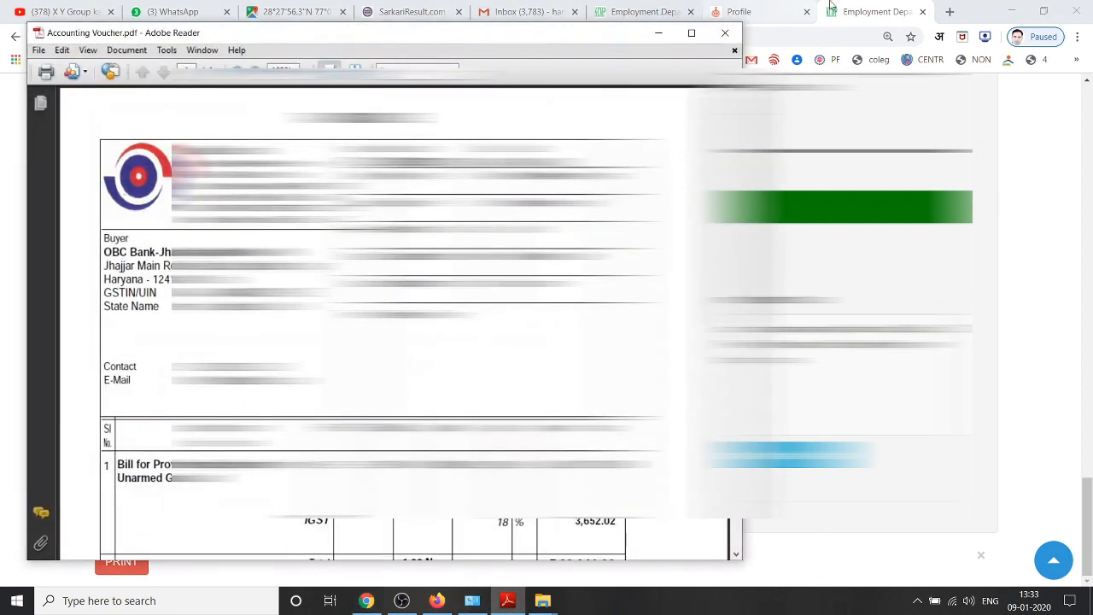
left_click(725, 36)
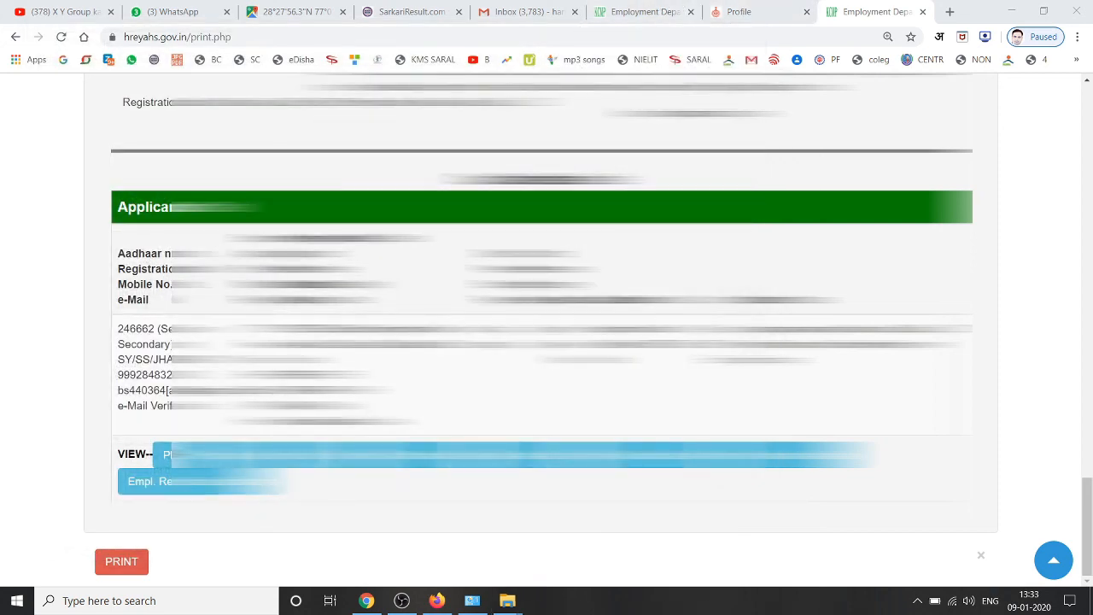
left_click(292, 12)
left_click(163, 11)
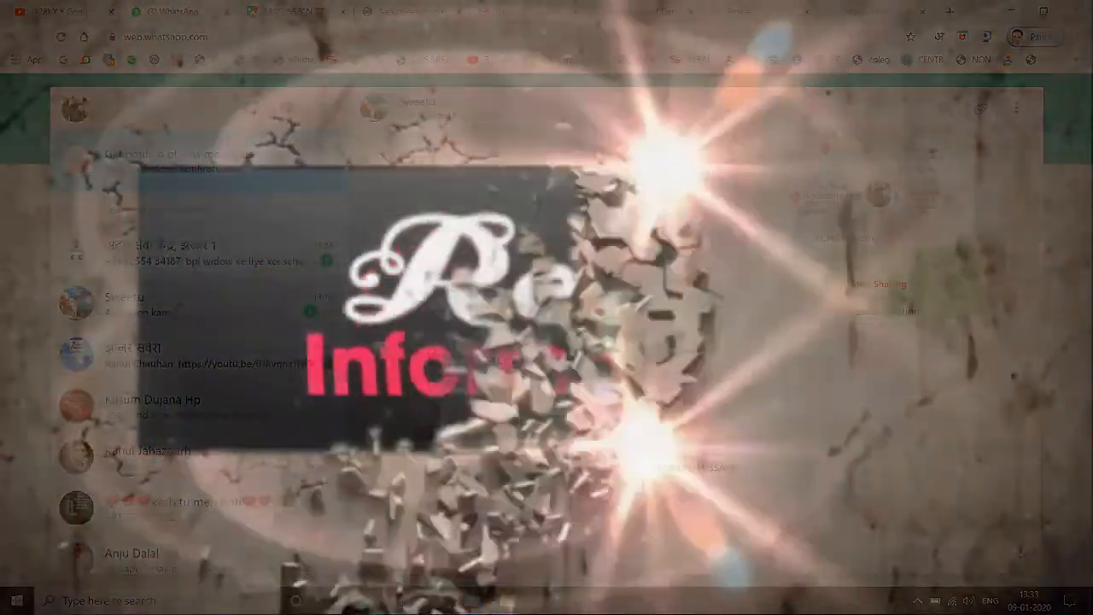